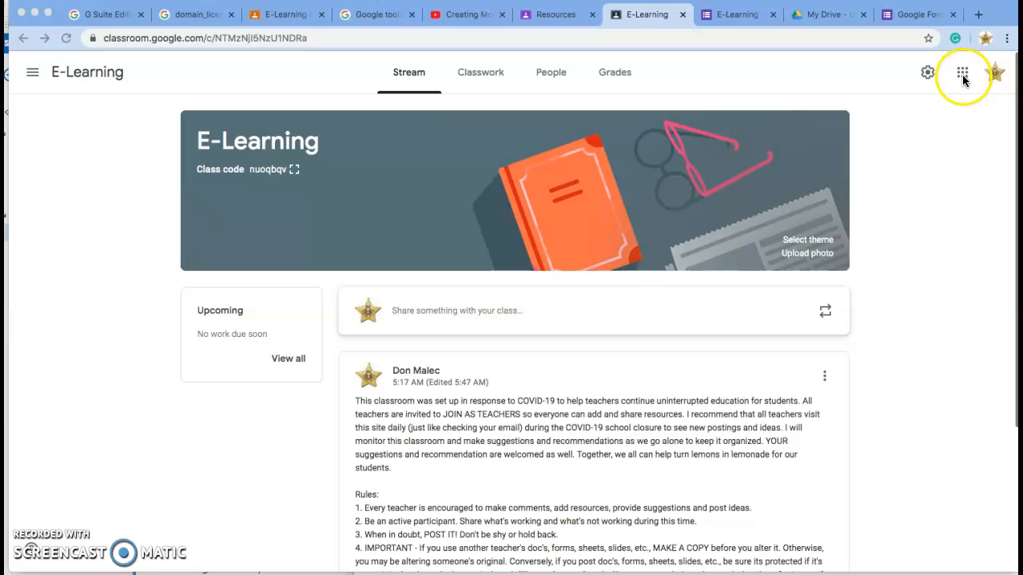
Open Google Forms from the Google apps available in the E-Learning classroom.
left_click(963, 77)
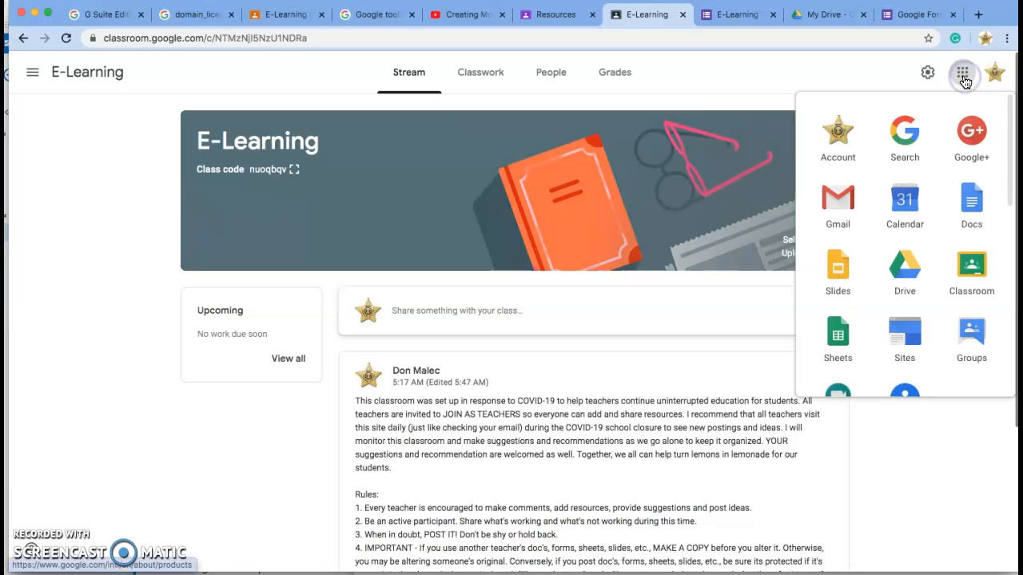
left_click_drag(1010, 112, 999, 262)
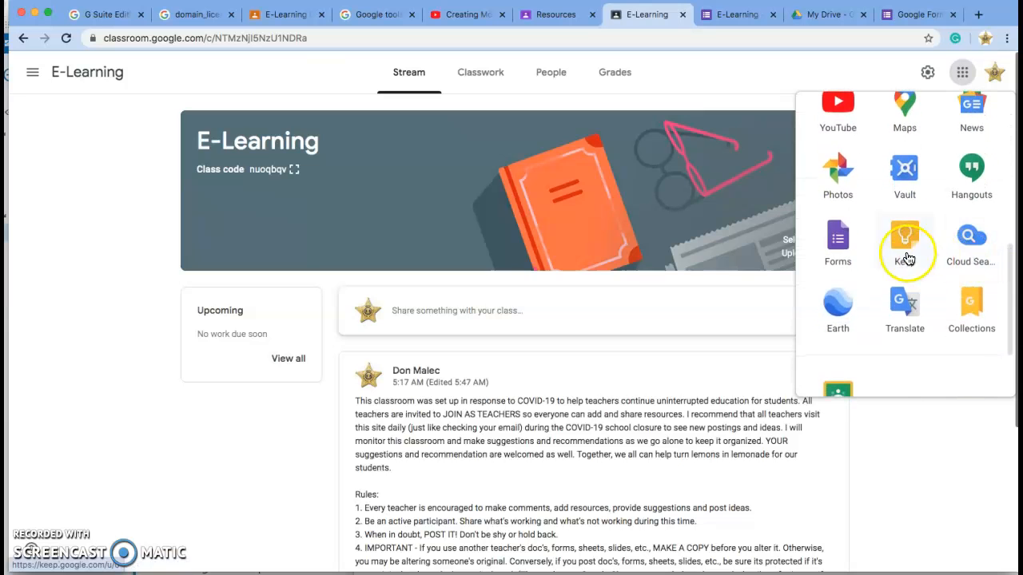
left_click(837, 244)
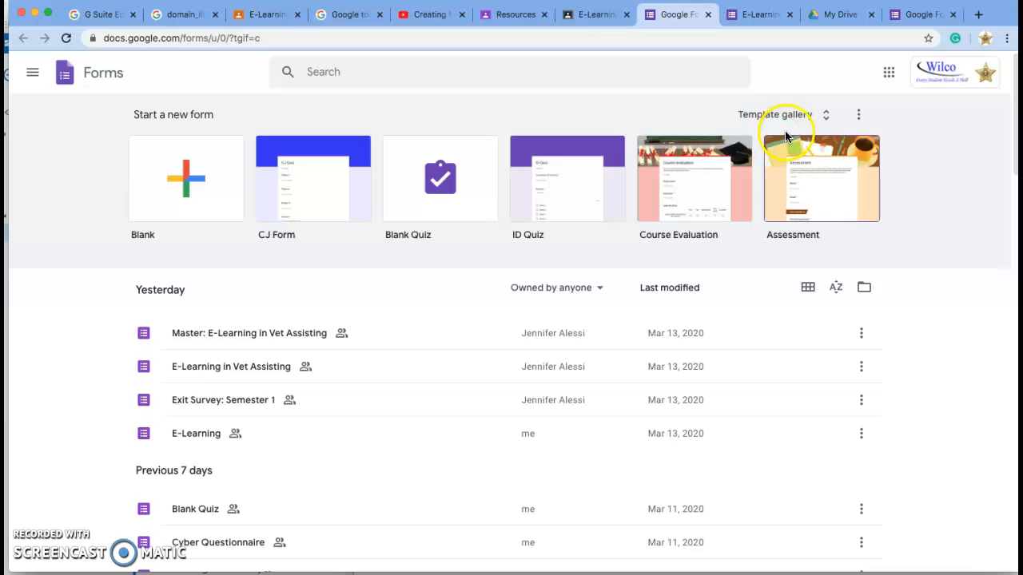
Create a new form from the Contact Information template in the general template gallery.
left_click(828, 120)
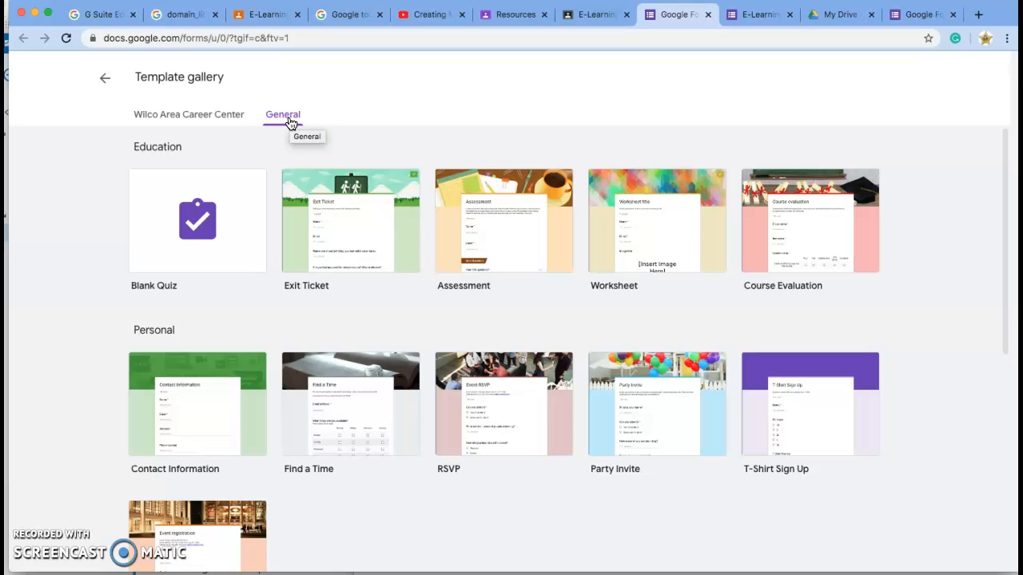
left_click(296, 139)
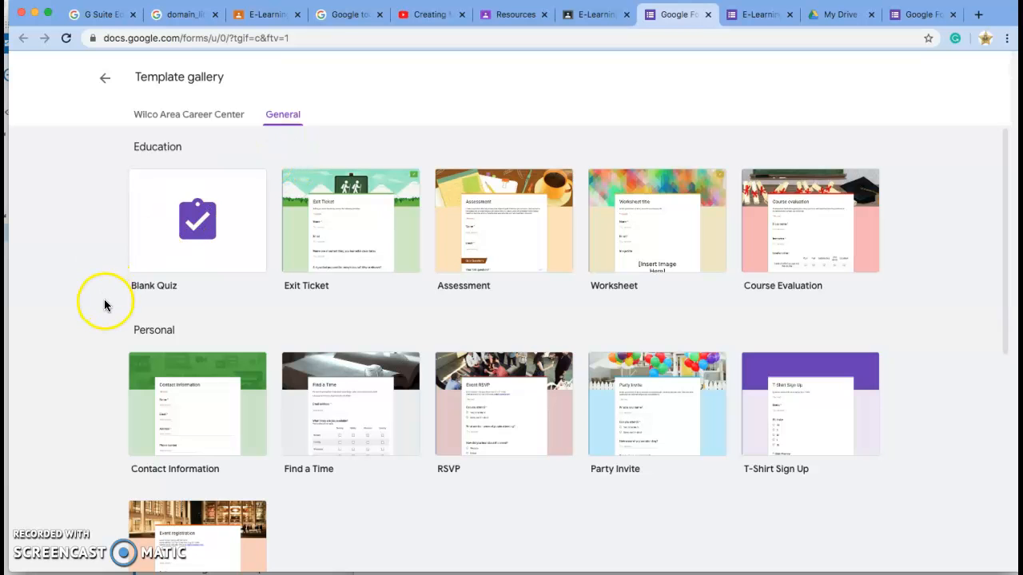
scroll(103, 304, "down", 3)
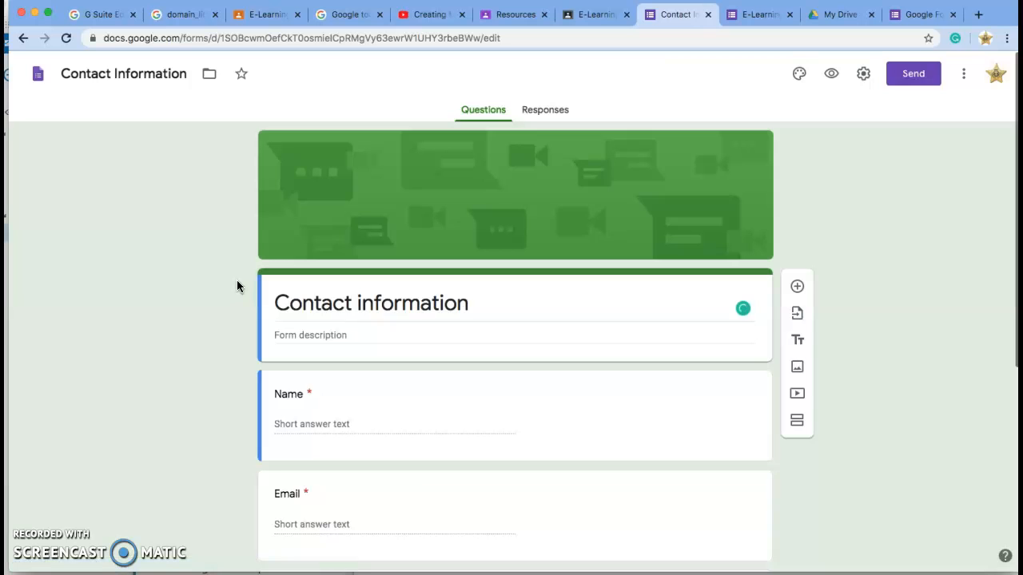
Rename the form file and replace the form's heading, both with "Session 1 Attendance".
left_click(184, 74)
left_click_drag(183, 73, 52, 74)
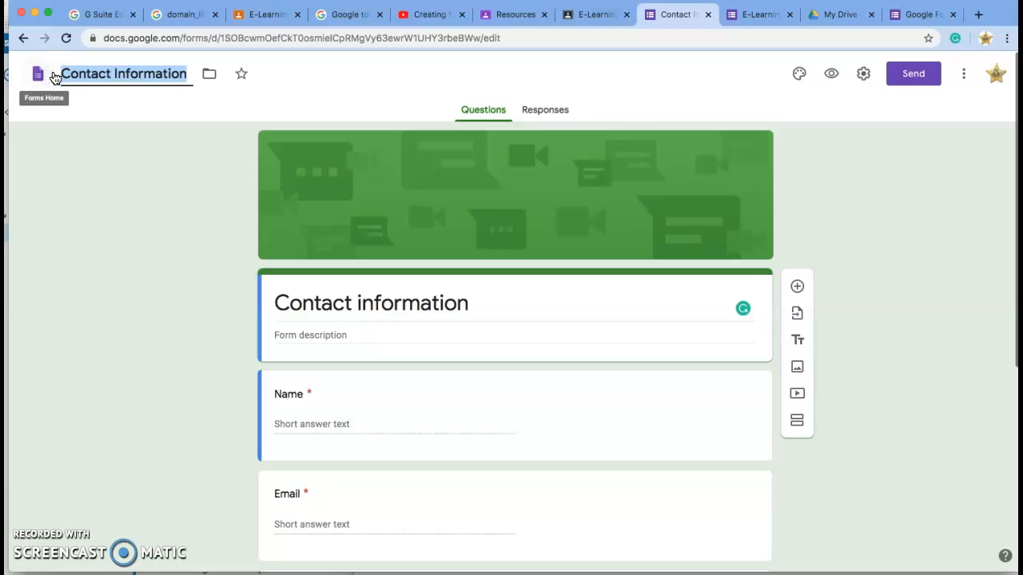
type("Session")
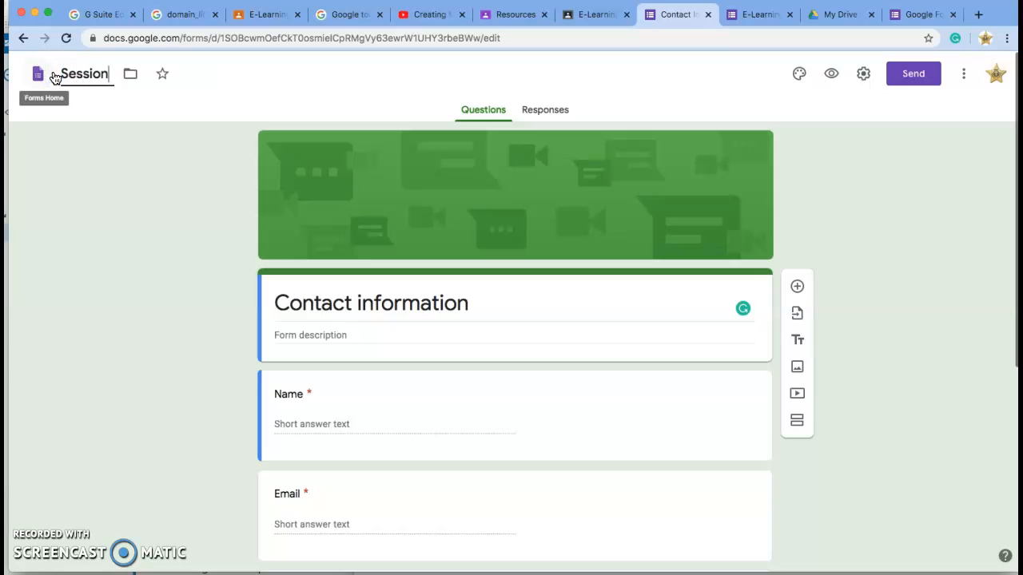
type(" 1 Attendance")
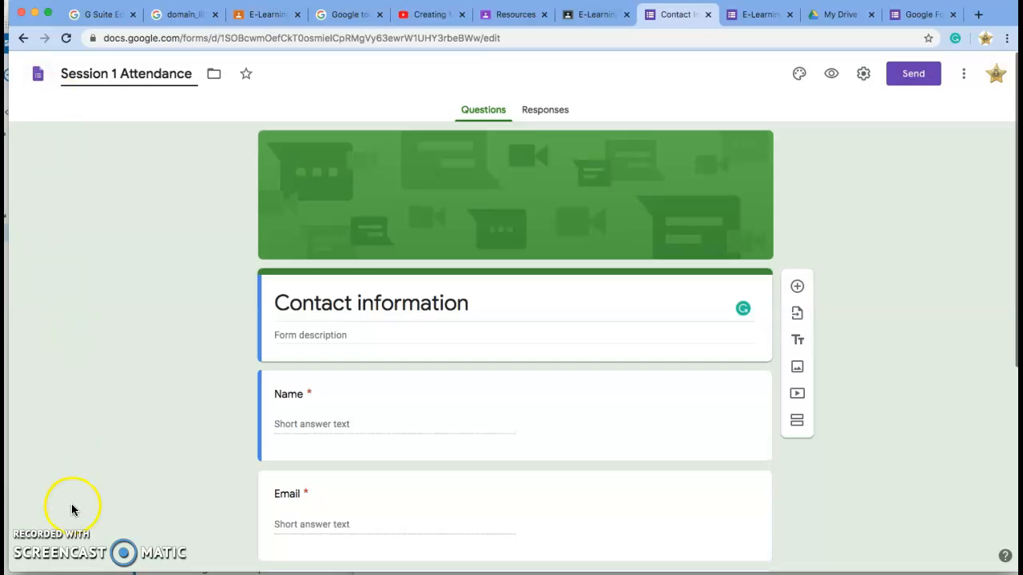
left_click(468, 302)
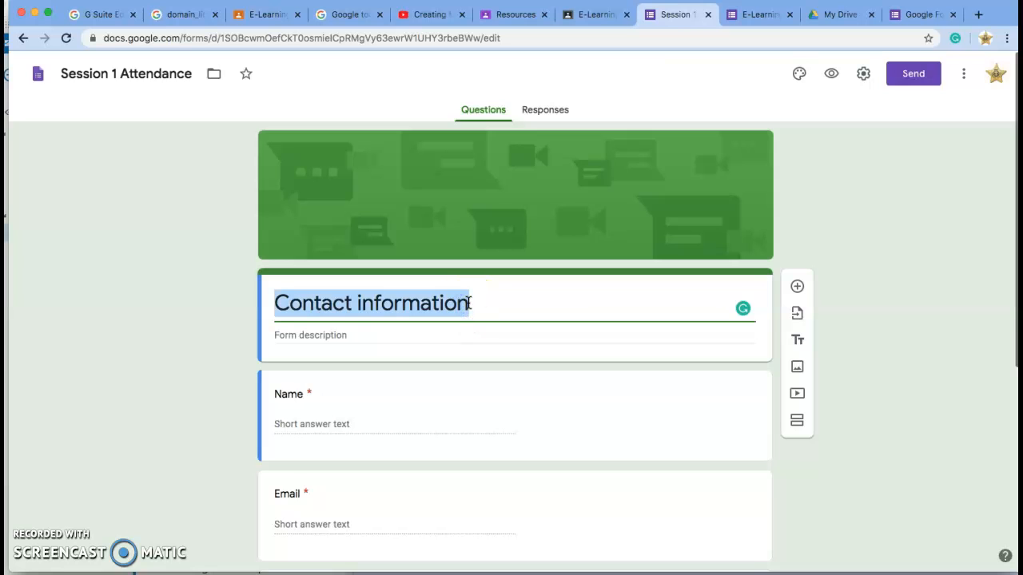
type("Session 1 Attendance")
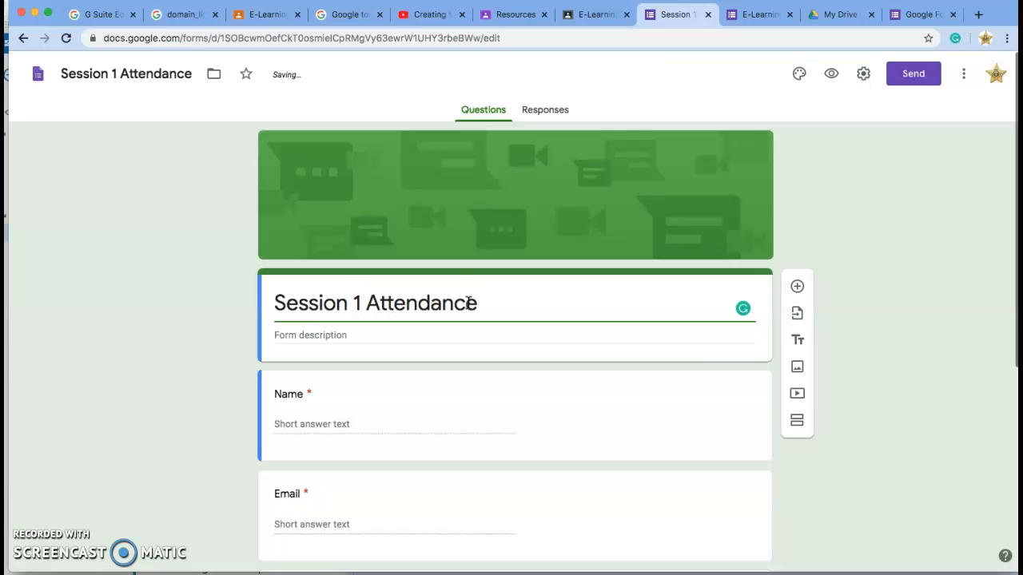
Change the Name question's title to "Last Name" and keep the question required.
scroll(439, 291, "down", 3)
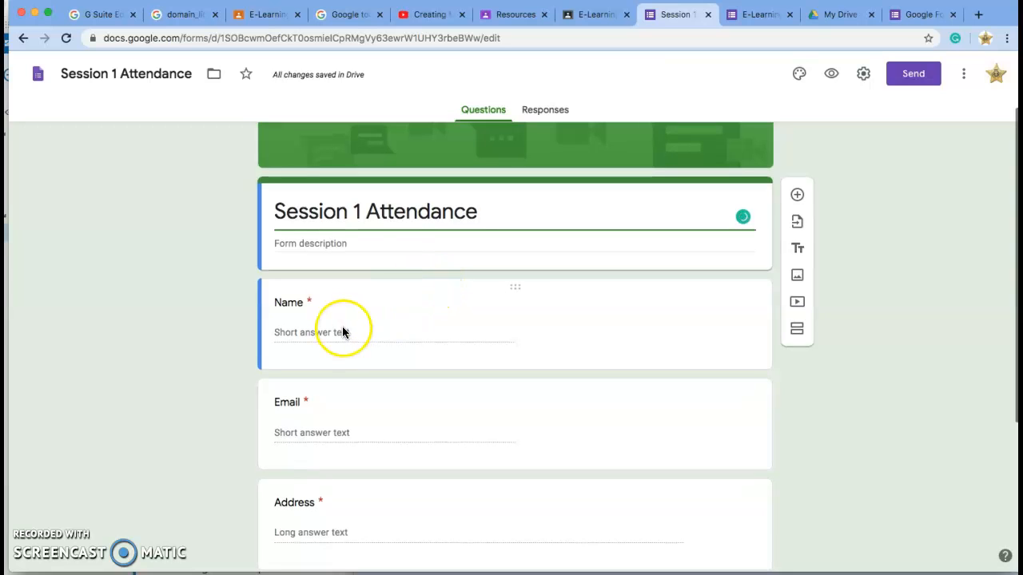
double_click(277, 304)
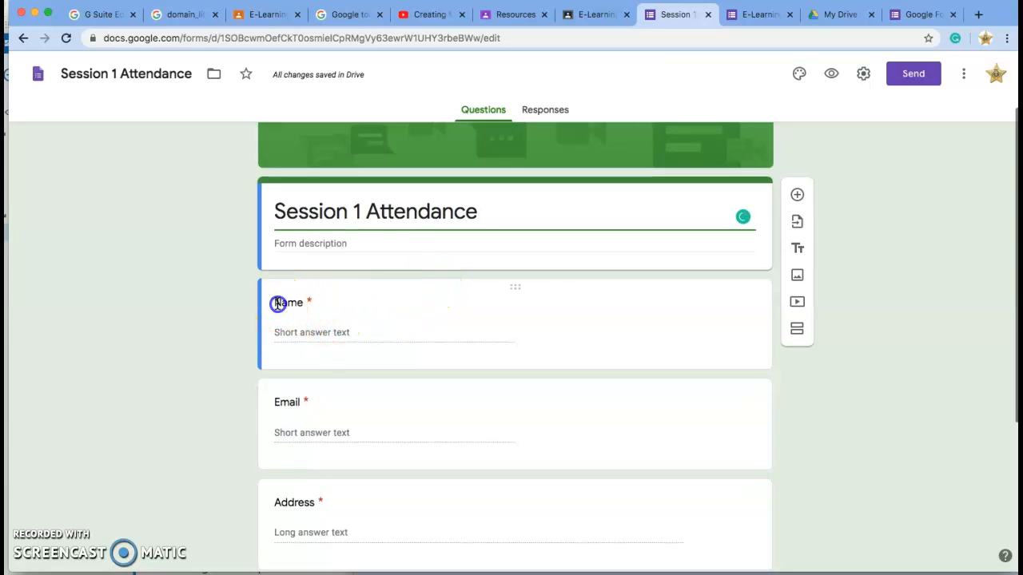
left_click(285, 313)
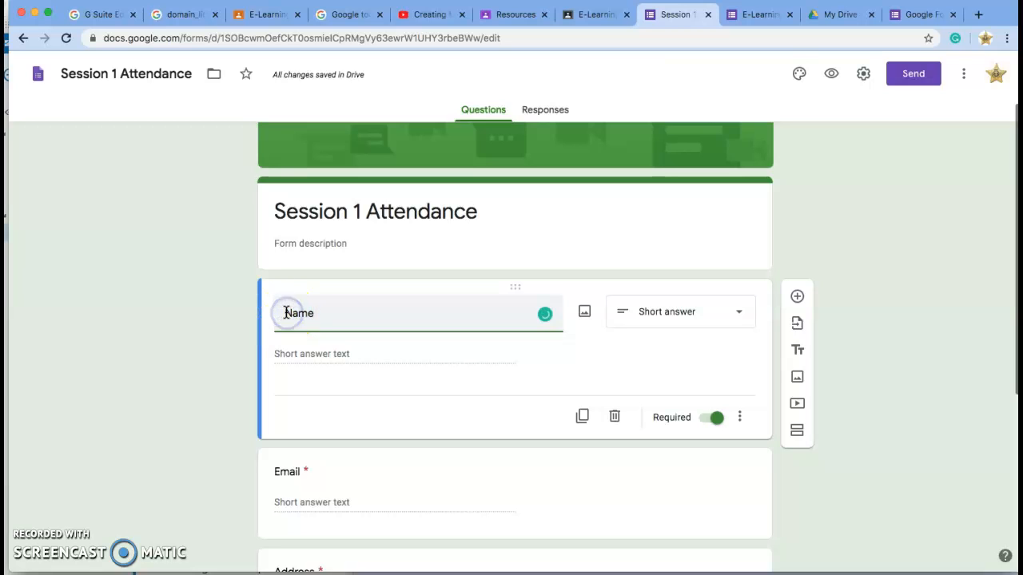
type("Last")
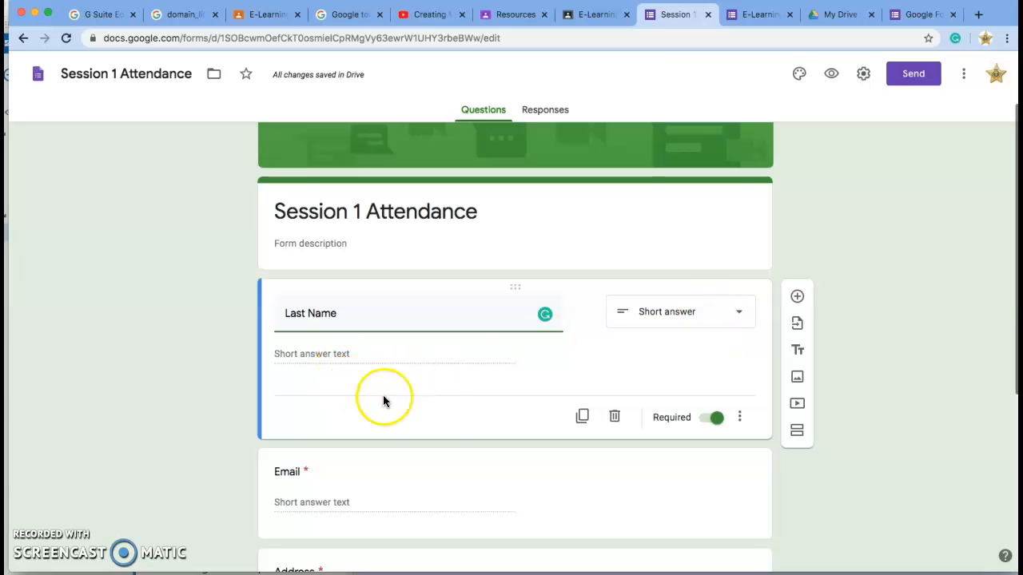
left_click(718, 419)
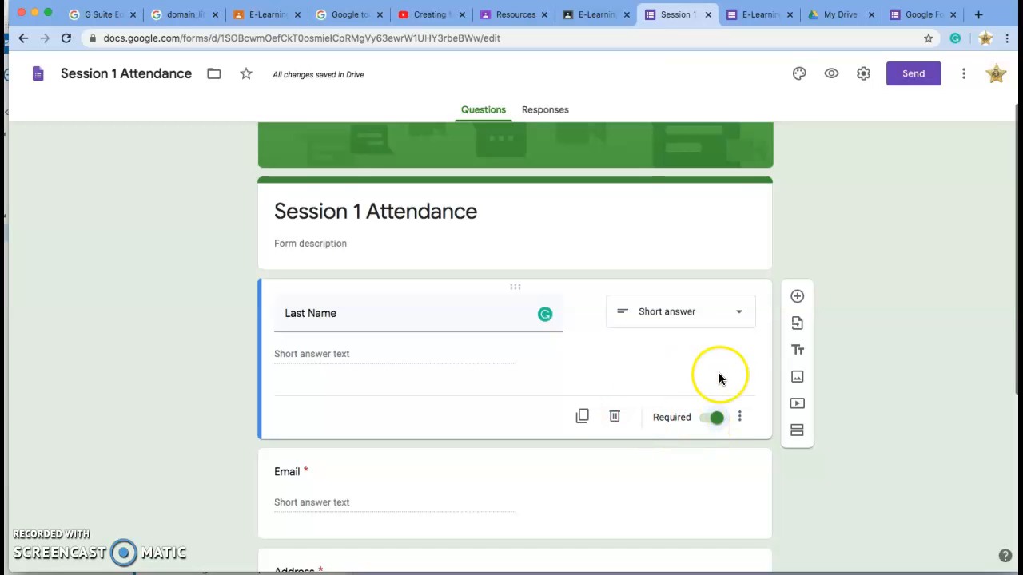
Add a required short-answer question titled "First Name" below the Last Name question.
left_click(798, 299)
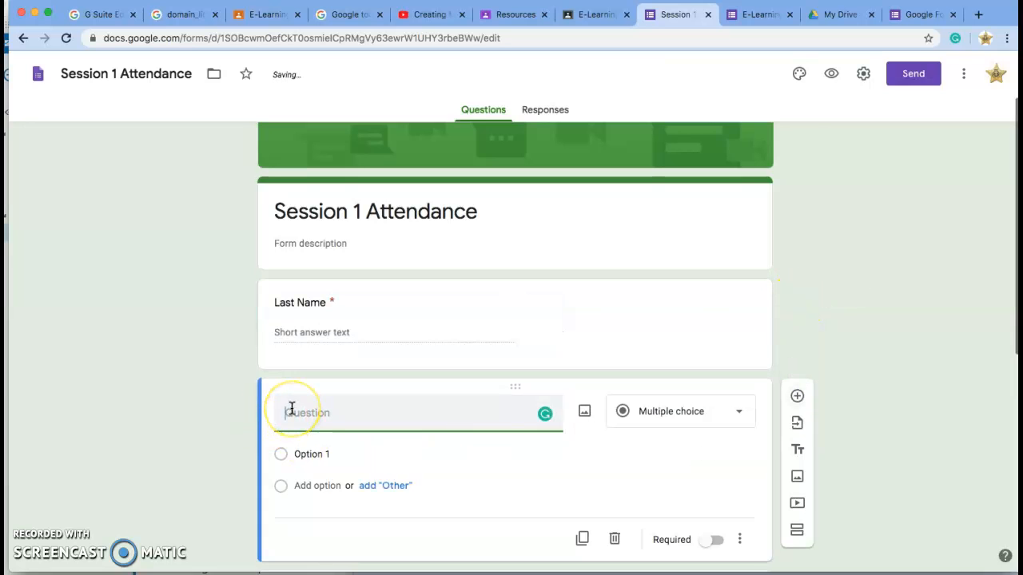
type("Fir")
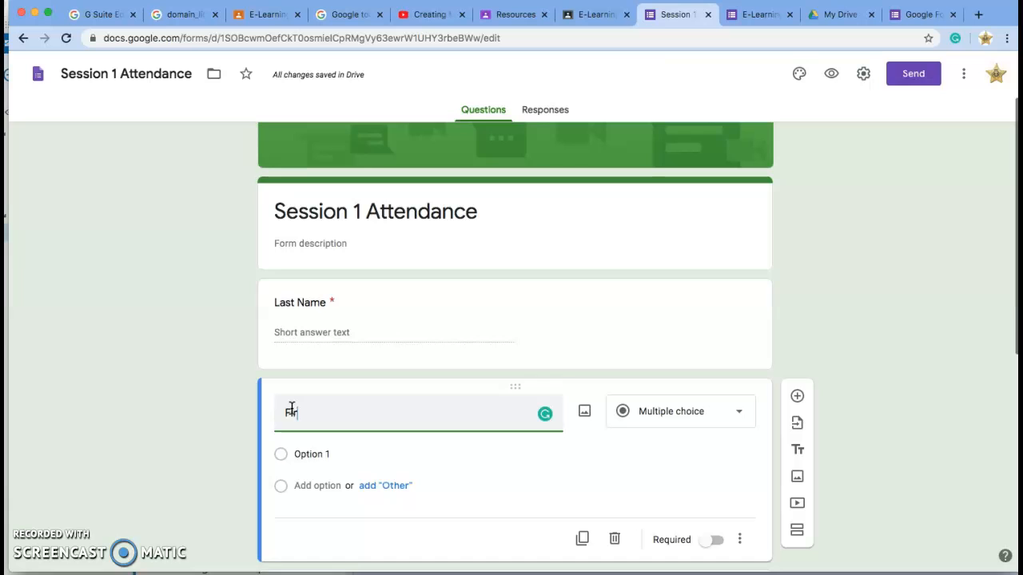
type("st Name")
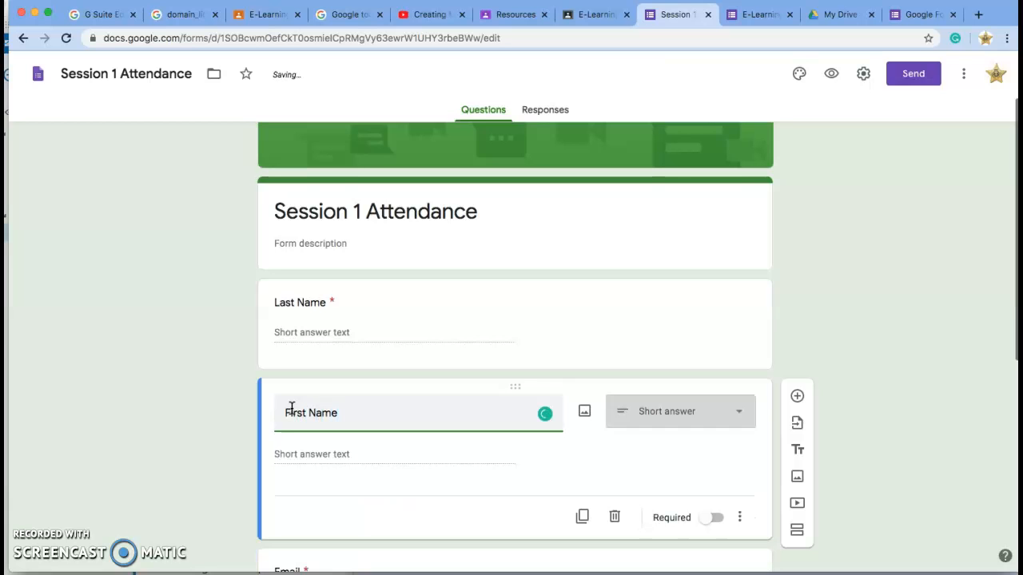
left_click(513, 431)
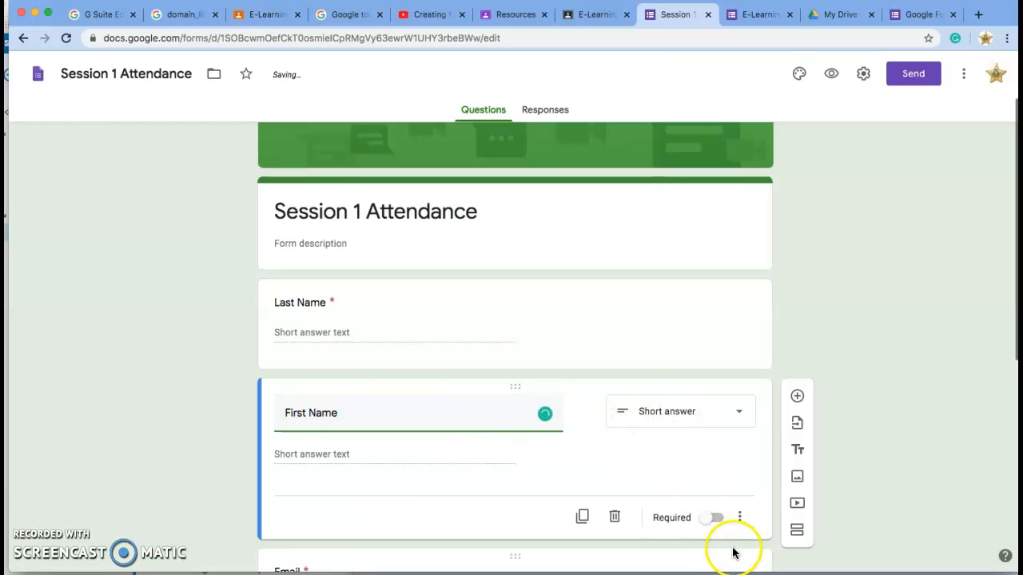
left_click(708, 519)
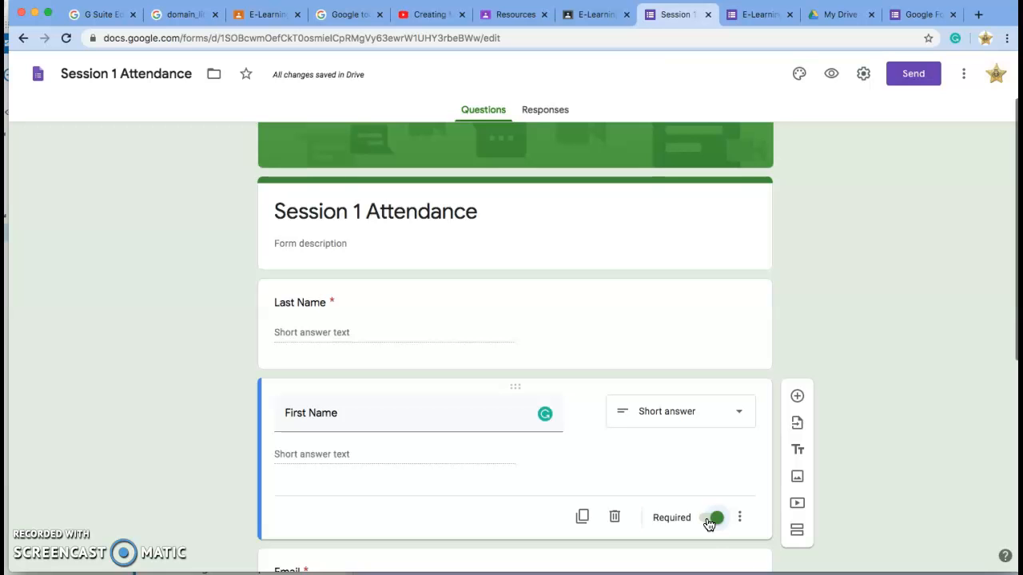
Add a question titled "Session" below First Name and set its answer type to Checkboxes.
left_click(797, 397)
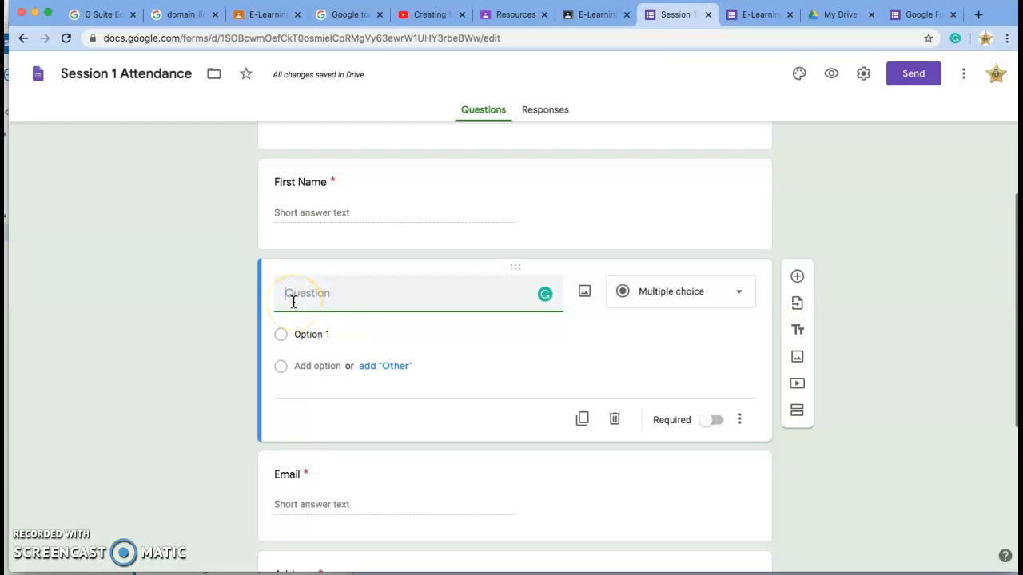
type("Session")
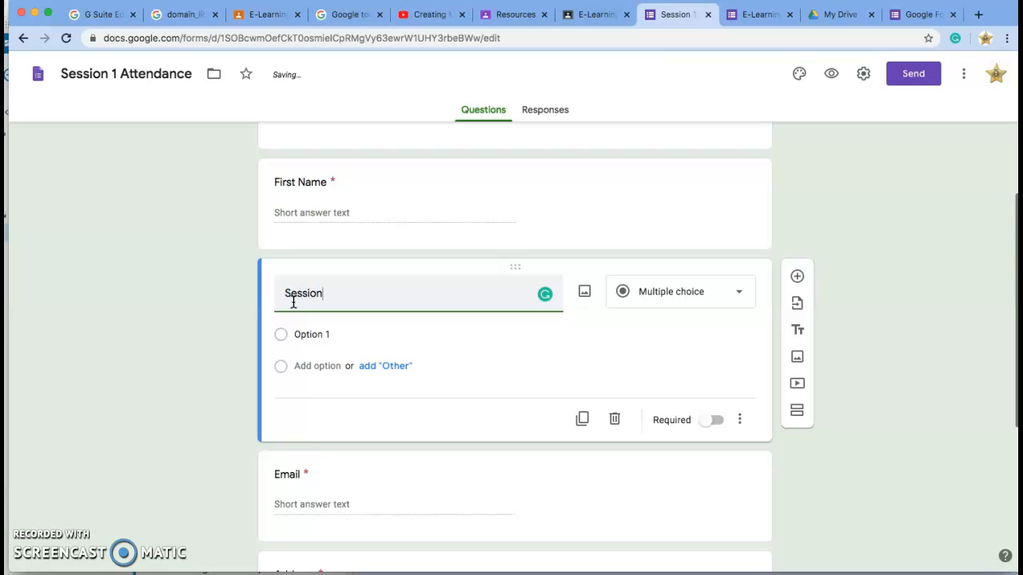
left_click(305, 336)
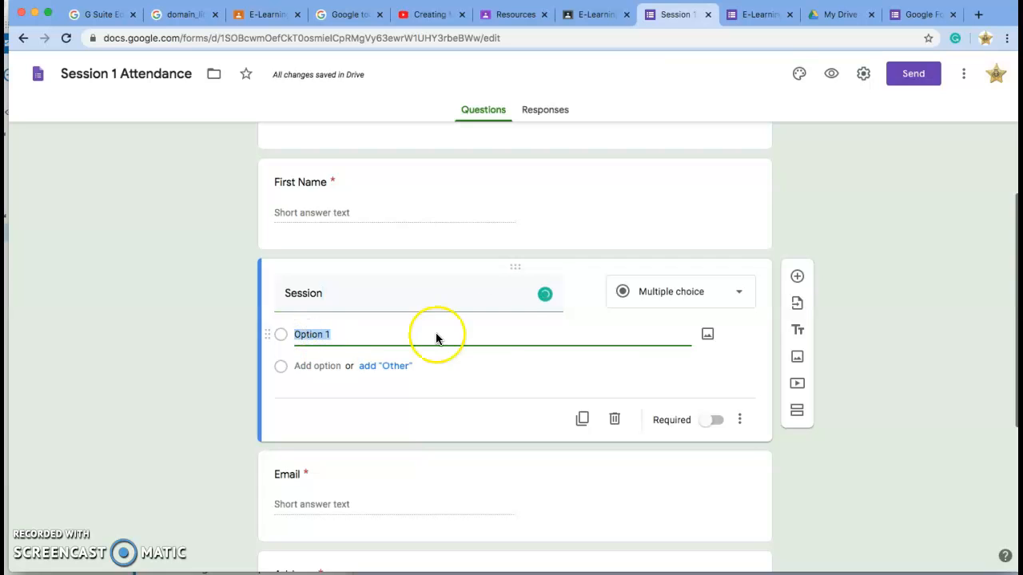
left_click(737, 295)
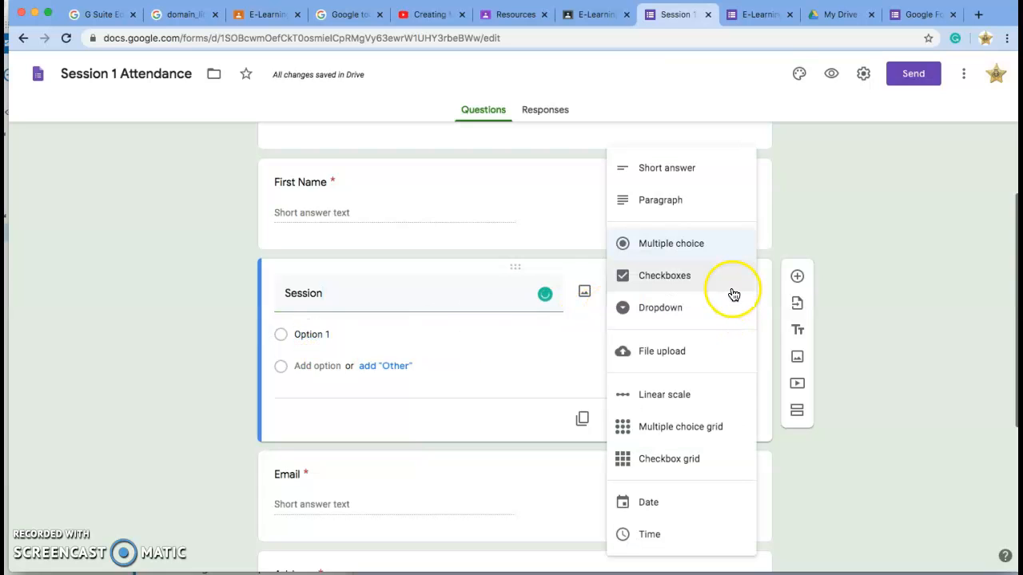
left_click(632, 283)
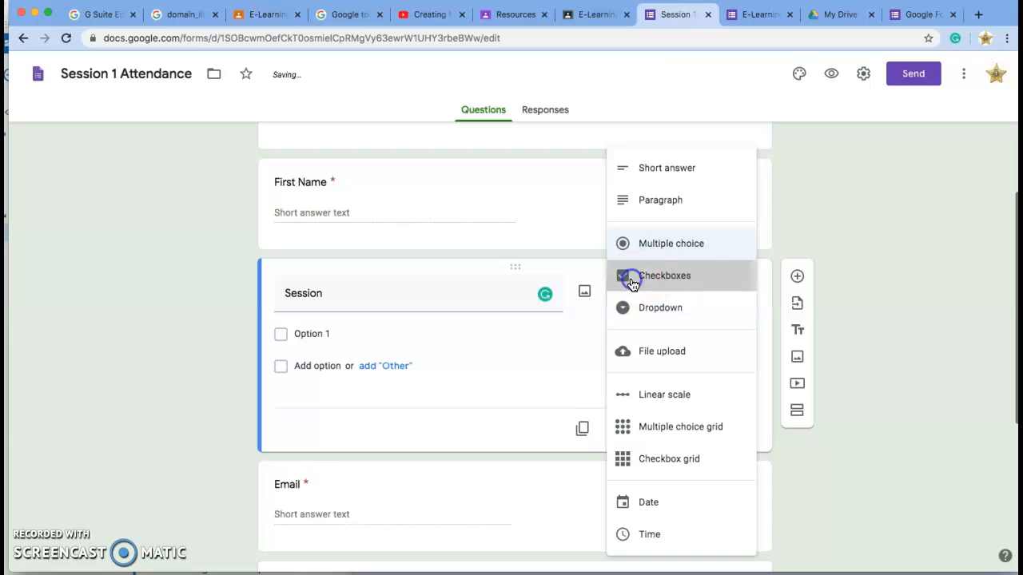
Enter the options "Session 1", "Session 2" and "Session 3" for the Session question and make it required.
left_click(320, 333)
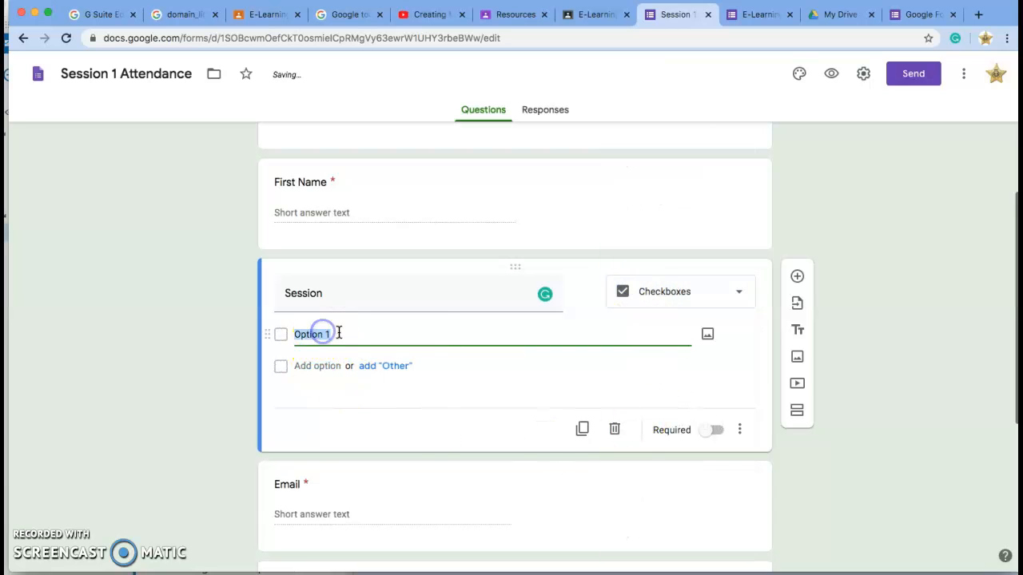
type("Sessi")
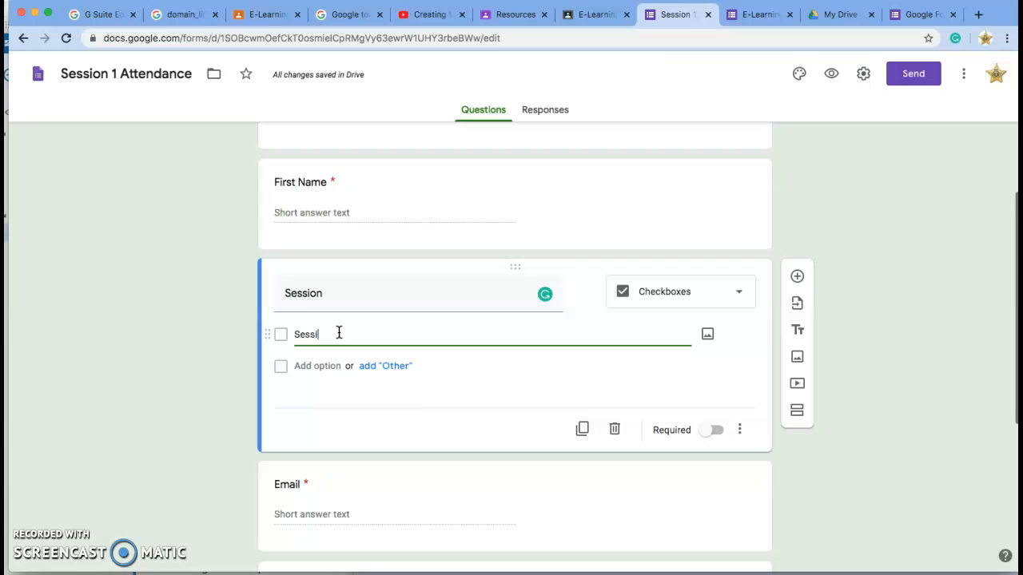
type("on 1")
left_click(315, 365)
type("Session 2")
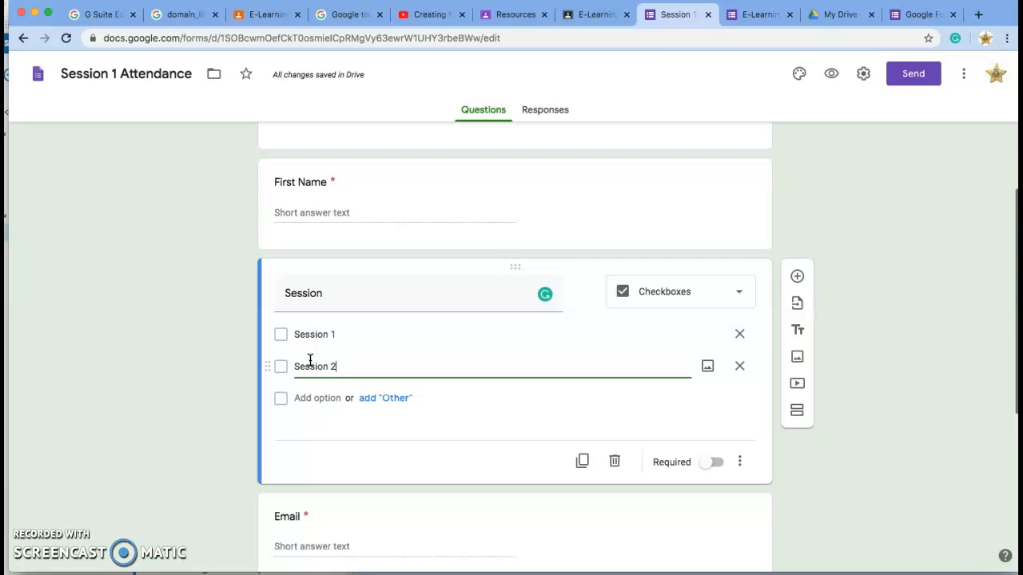
left_click(308, 399)
type("Session 3")
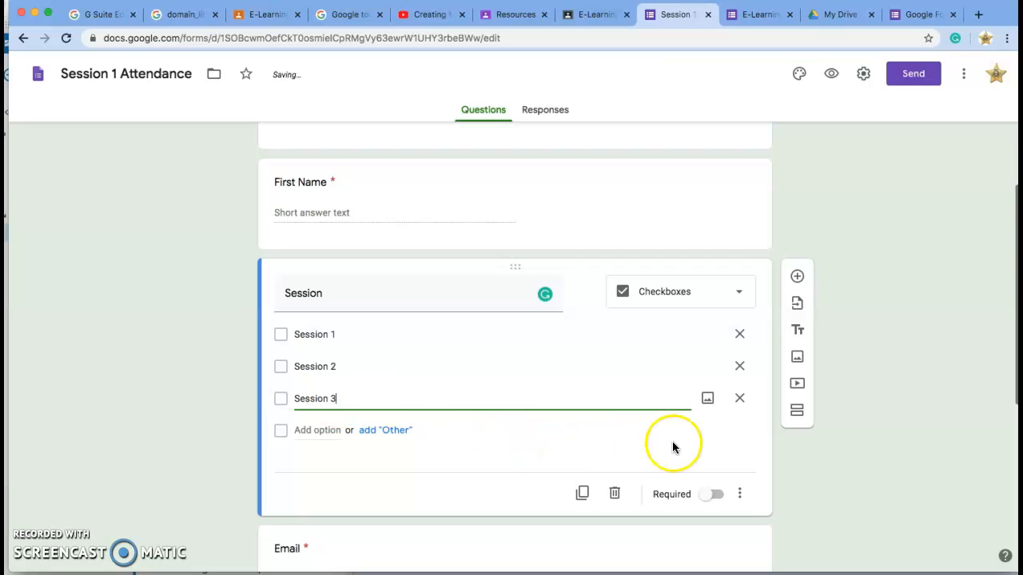
left_click(710, 495)
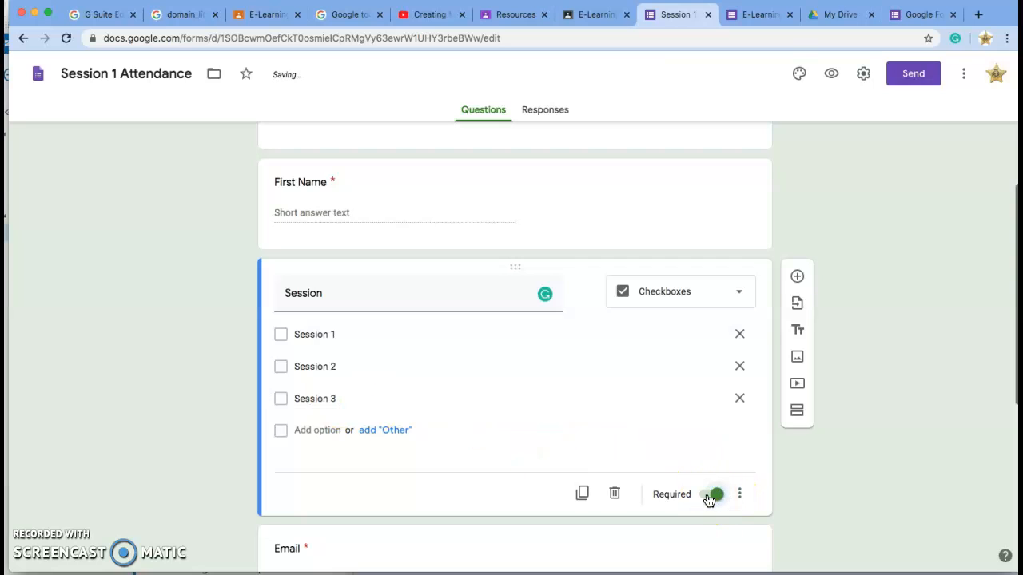
Delete the Email question from the form.
scroll(701, 472, "down", 2)
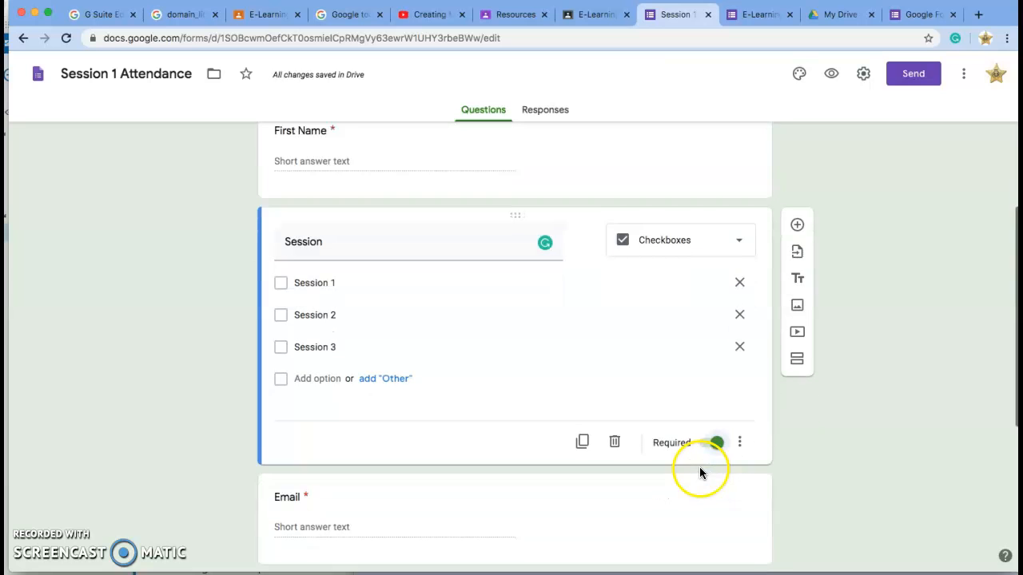
left_click(714, 475)
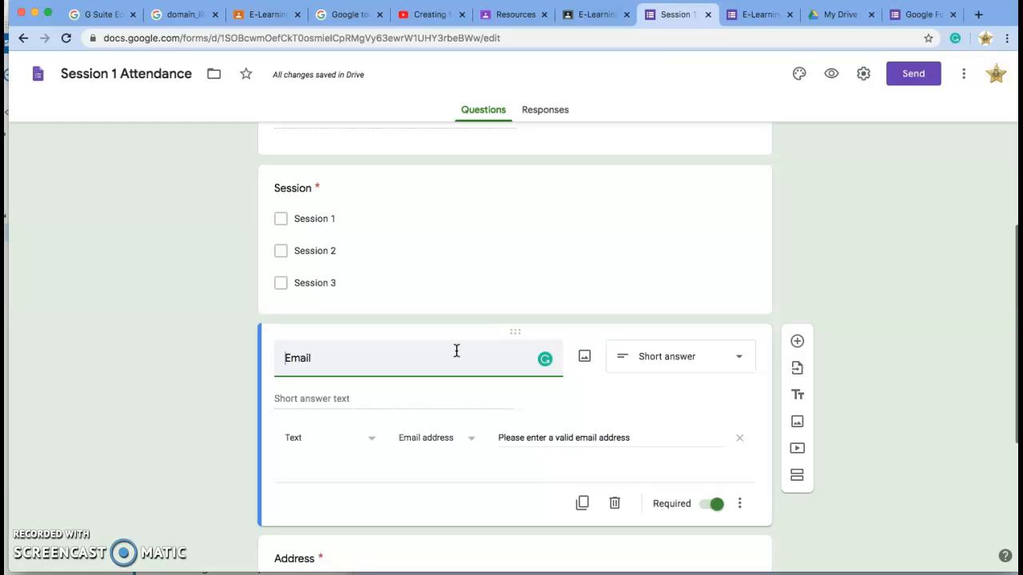
left_click(614, 505)
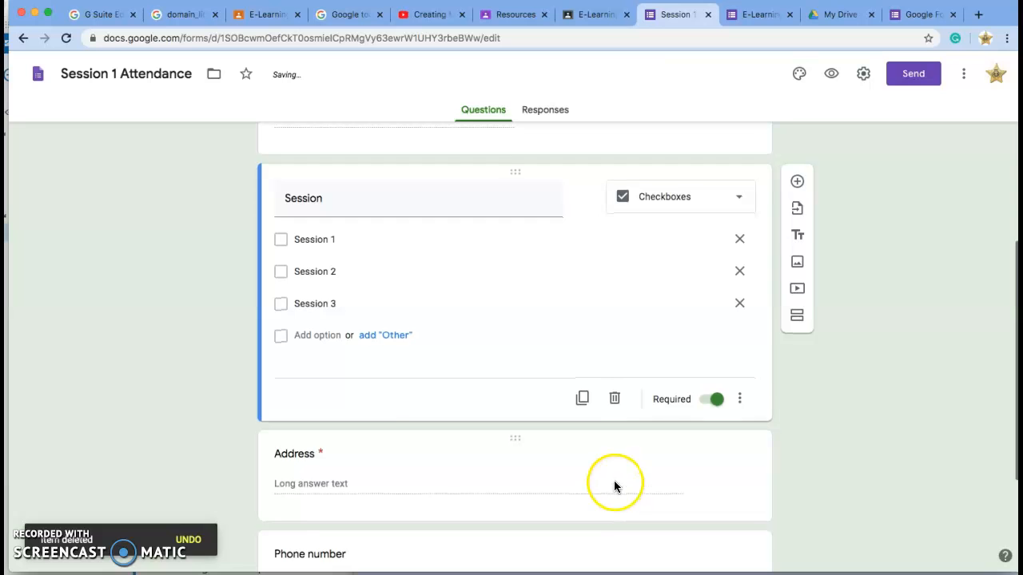
scroll(614, 482, "down", 3)
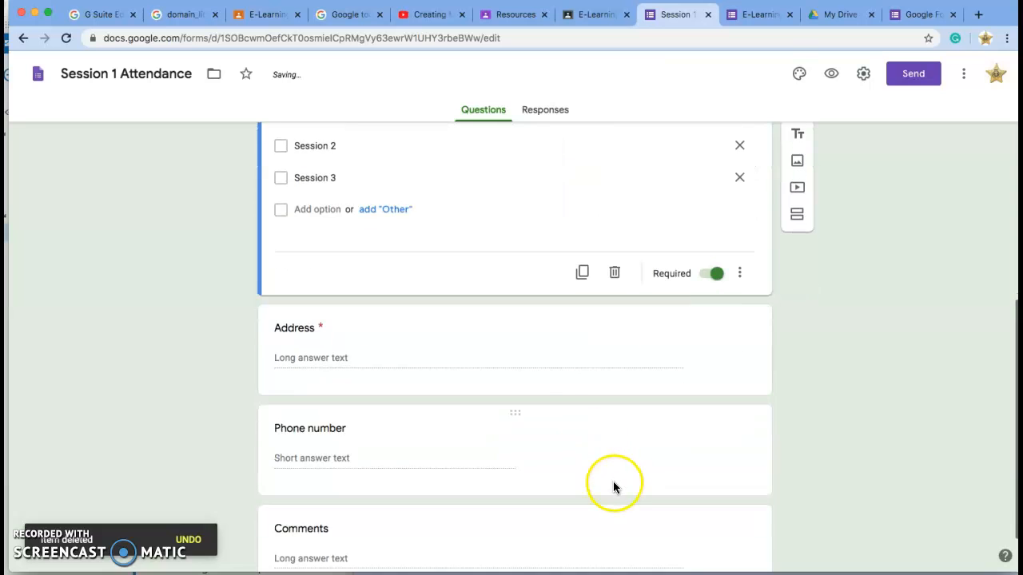
Delete the Address and Phone number questions from the form.
left_click(515, 317)
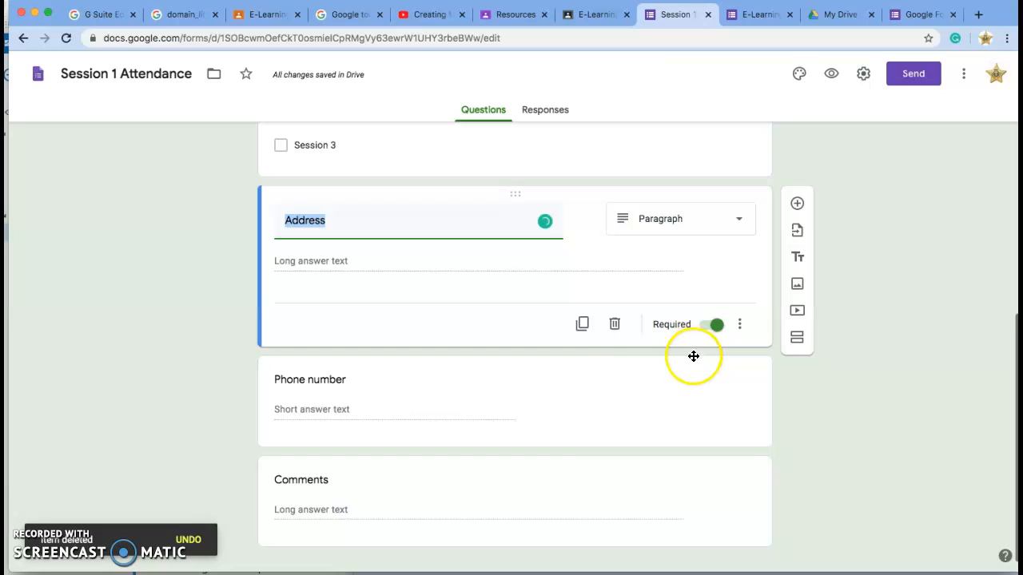
left_click(613, 325)
left_click(520, 358)
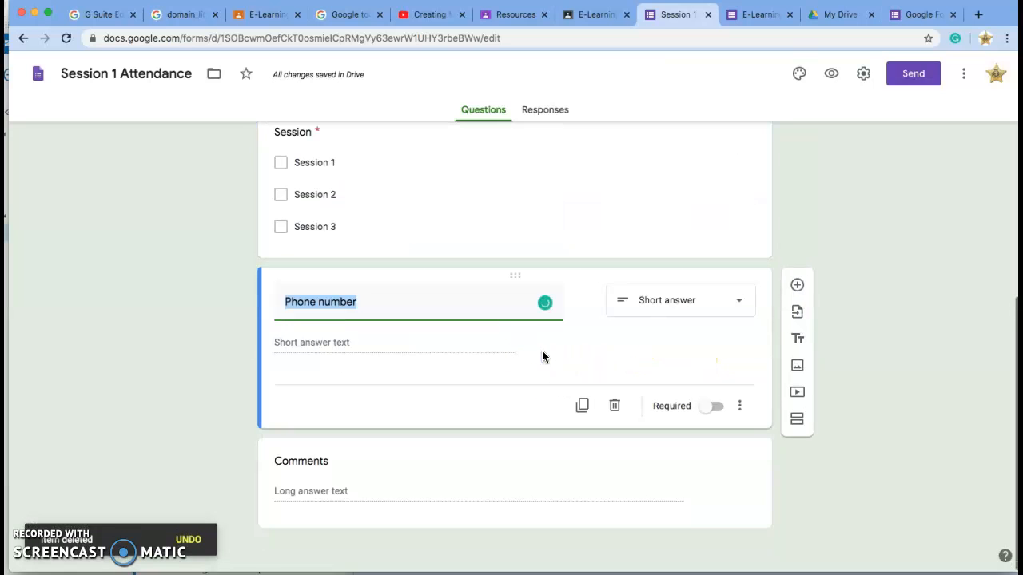
left_click(614, 406)
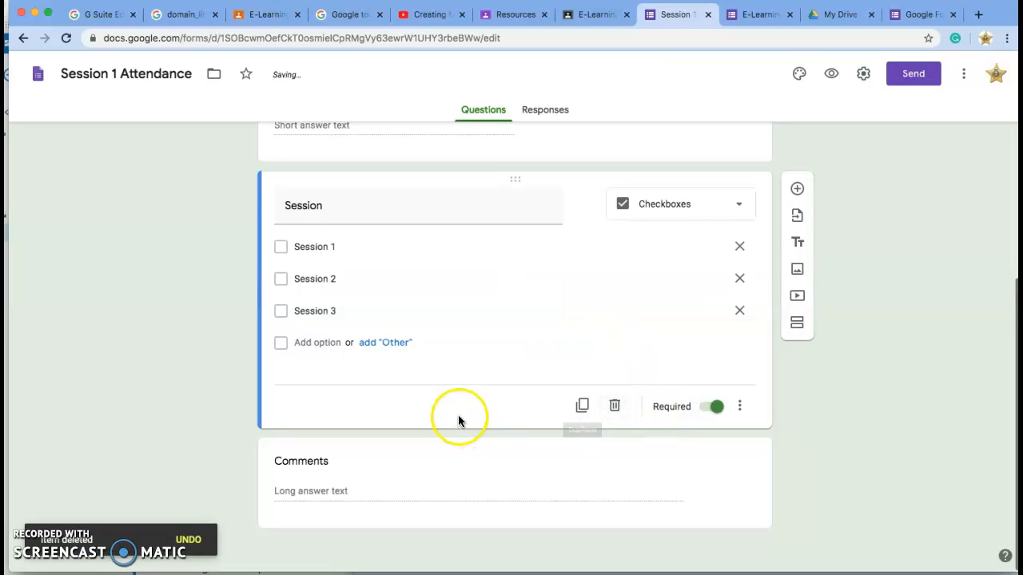
Add a required Date question titled "Enter today's date" below the Session question.
scroll(458, 414, "up", 2)
scroll(487, 380, "up", 1)
scroll(487, 380, "down", 1)
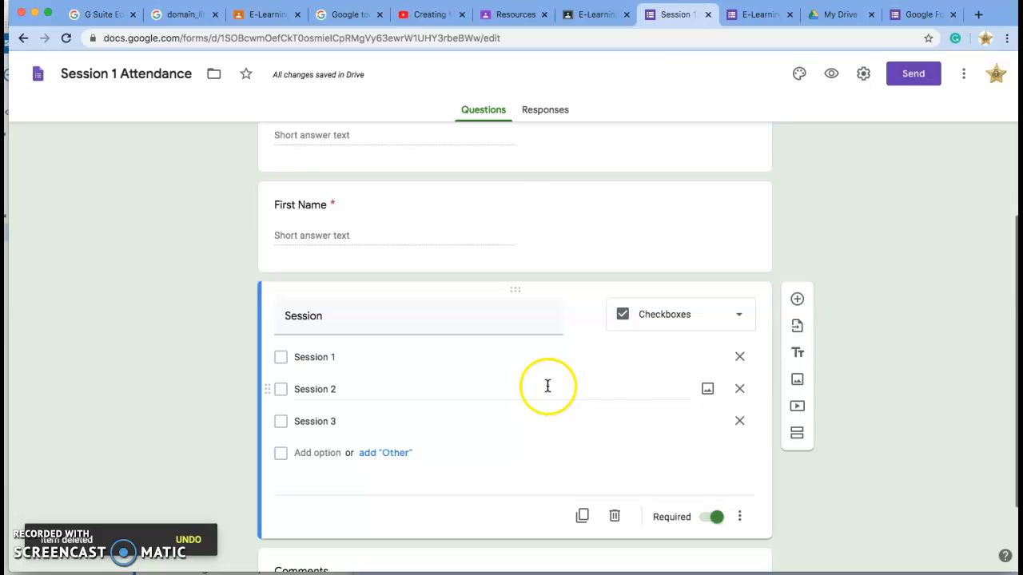
left_click(797, 300)
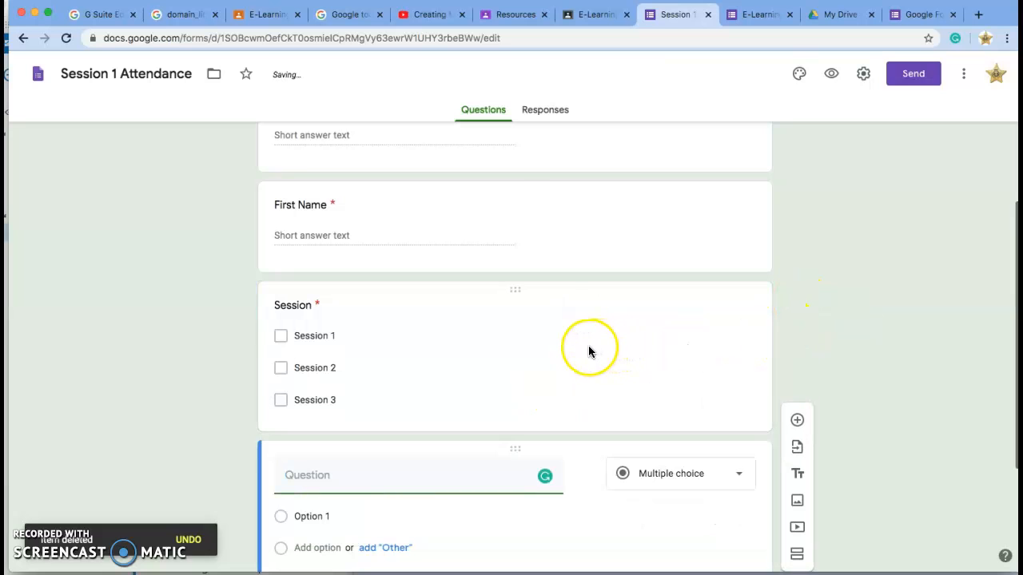
left_click(297, 382)
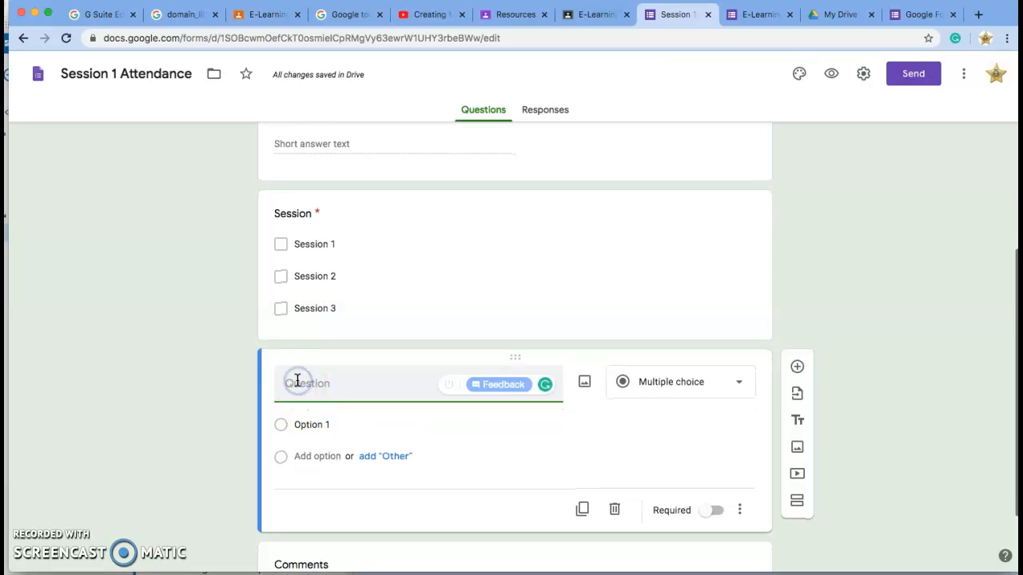
type("Ent")
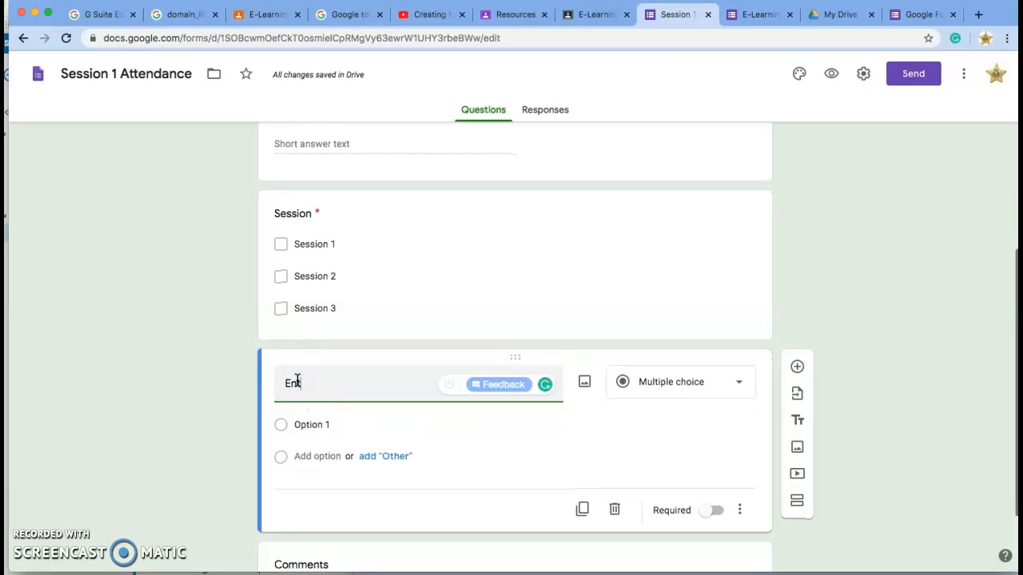
type("er today")
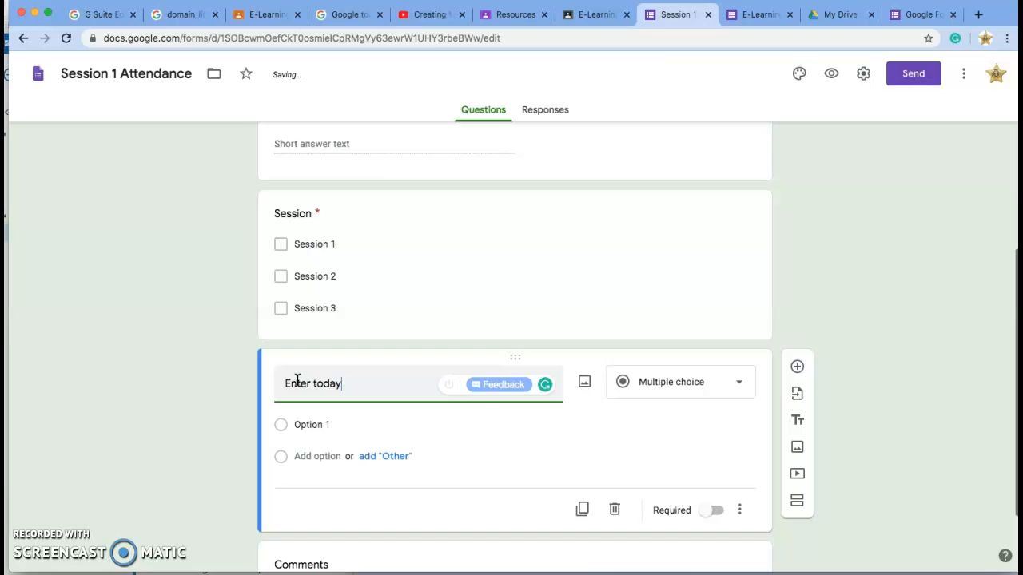
type("'s date")
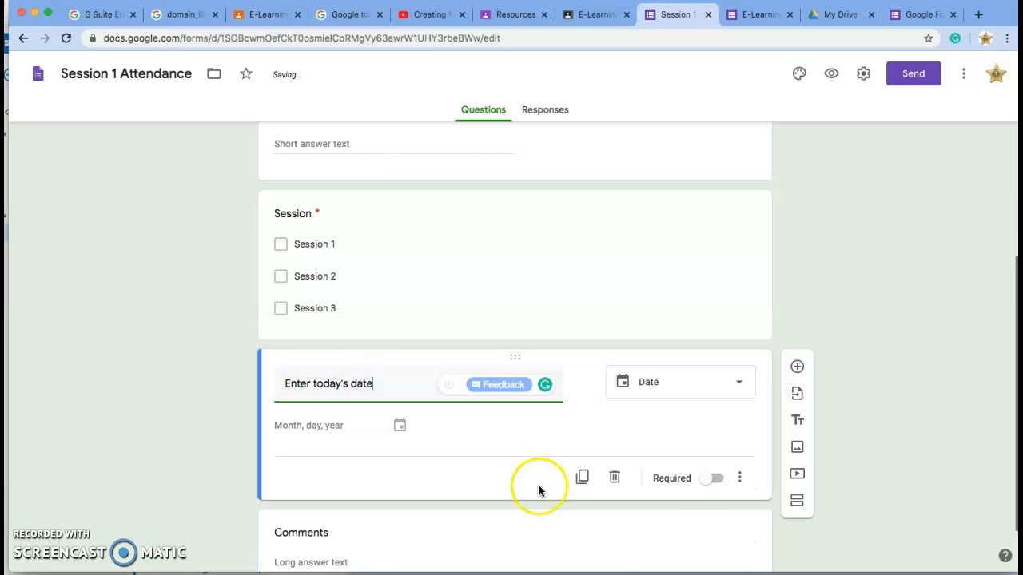
left_click(710, 486)
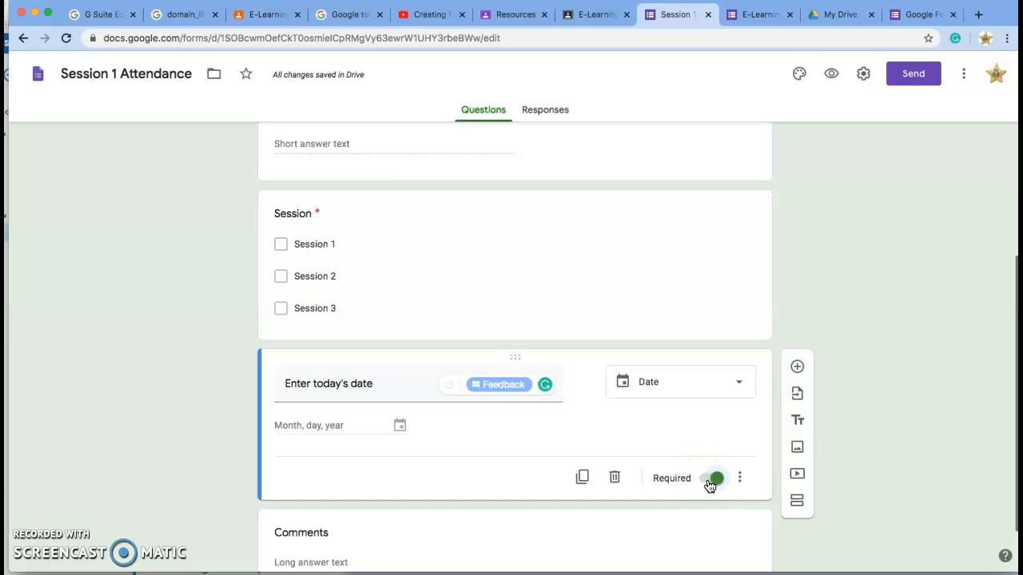
Retitle the Comments question as "Post any questions that you have from previous days here.".
scroll(672, 519, "down", 2)
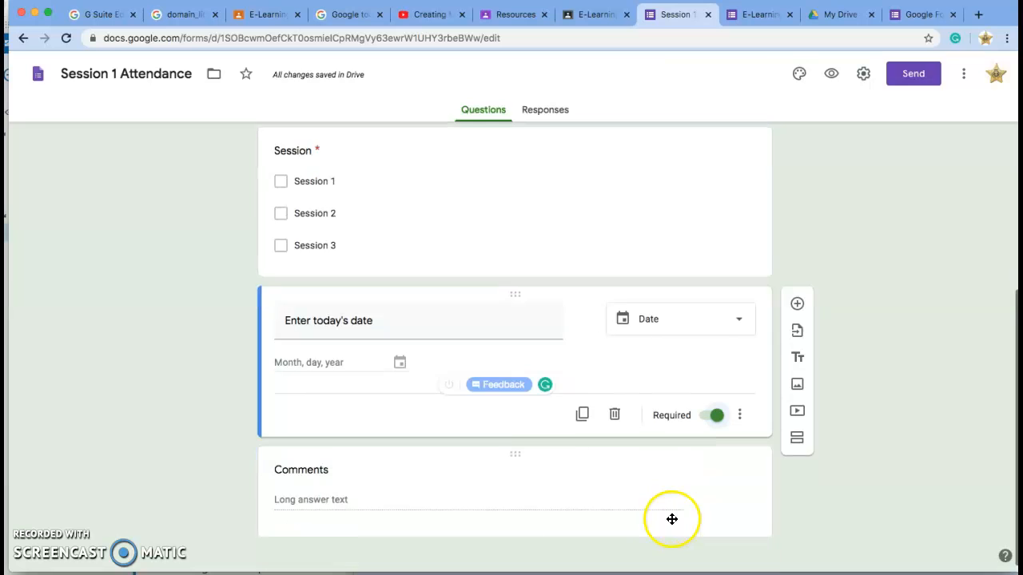
left_click(406, 467)
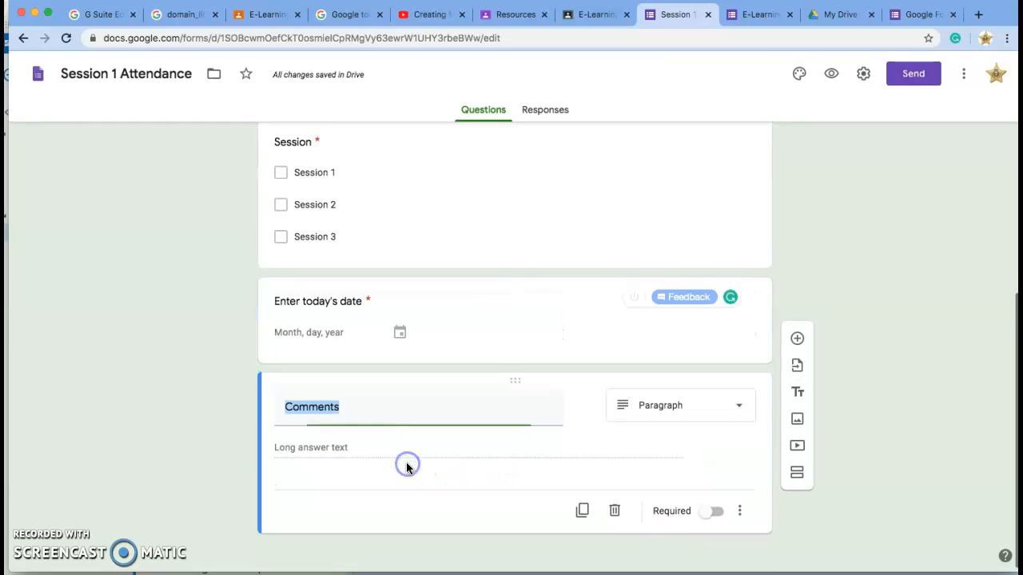
left_click(349, 407)
left_click_drag(346, 407, 262, 406)
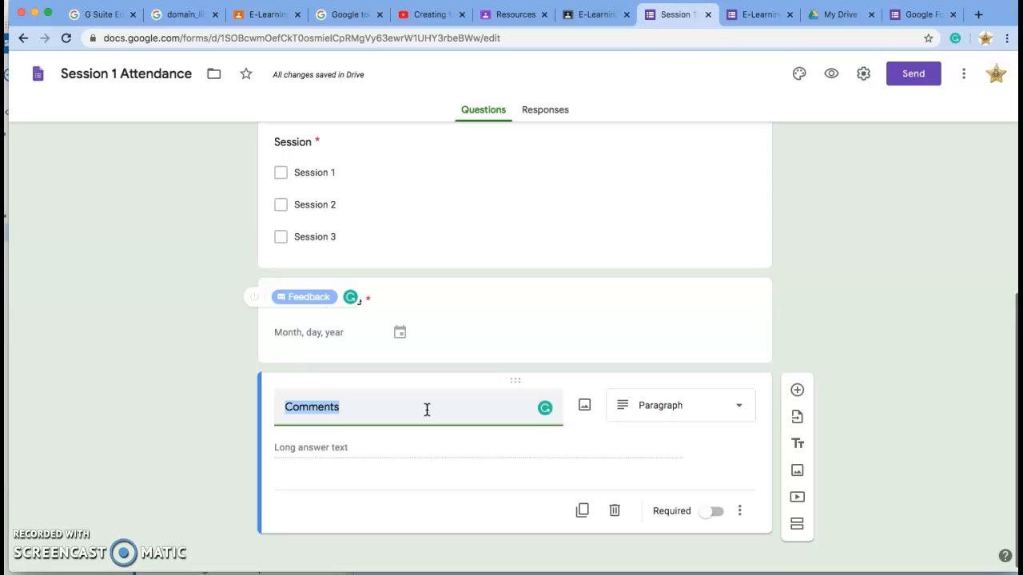
type("Post")
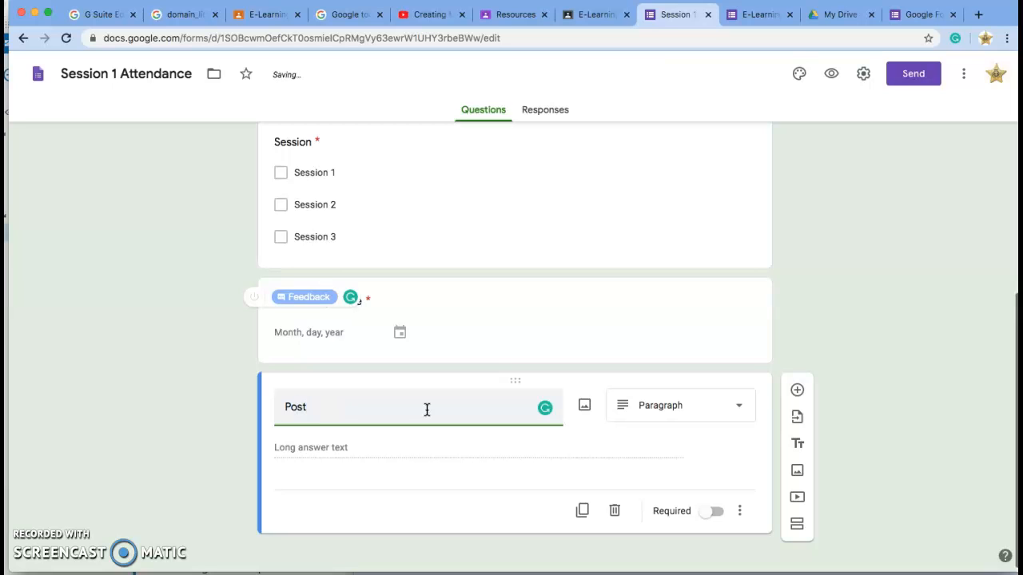
type(" any questions ")
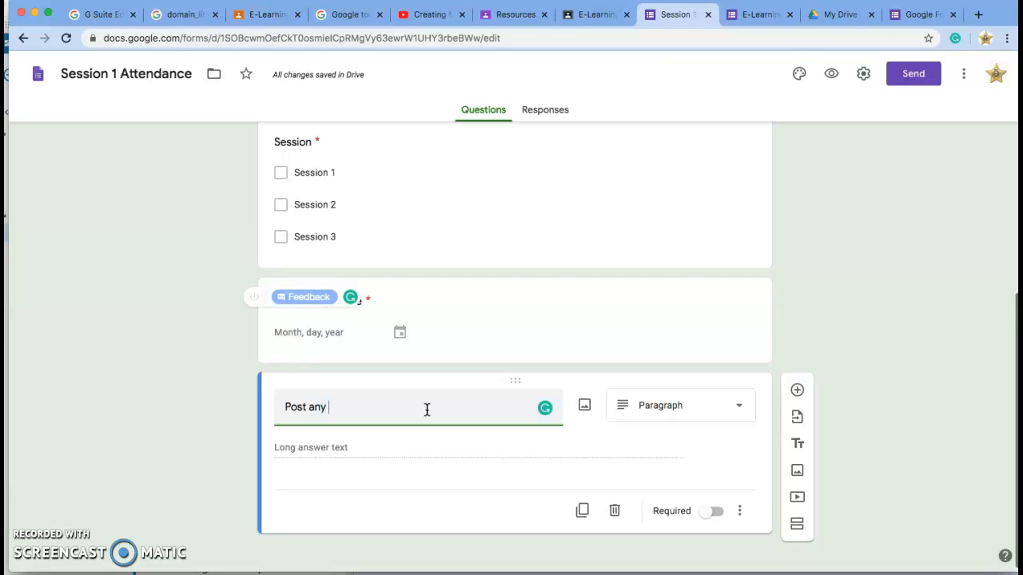
type("th")
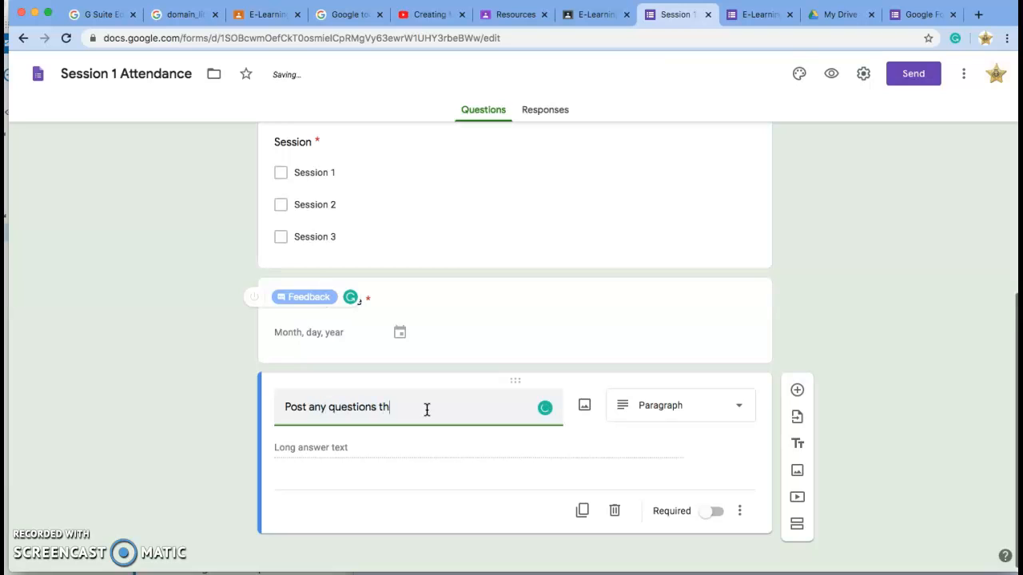
type("at you have from previous days")
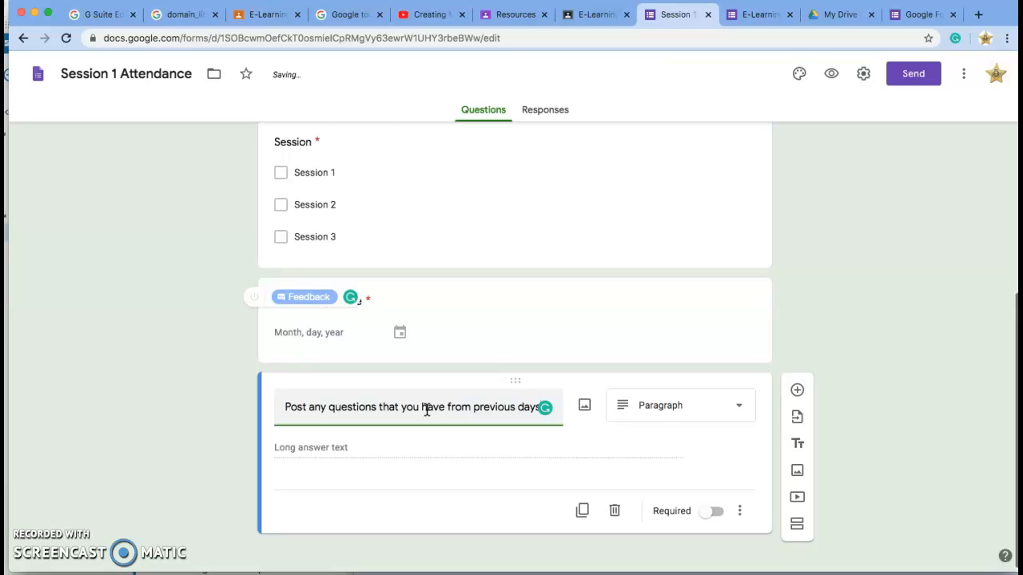
type(" here.")
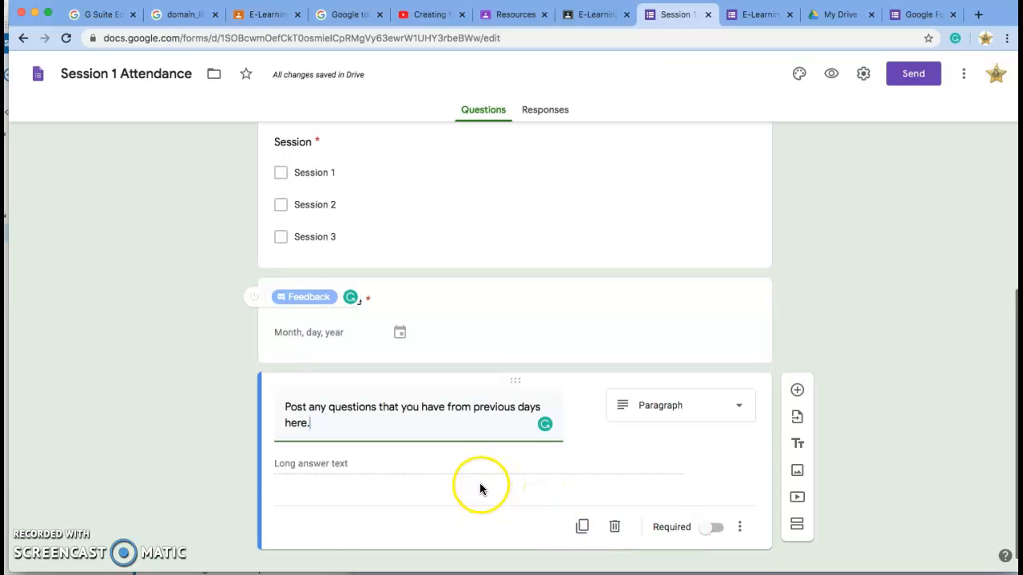
Set the form to collect email addresses, turn off the 1-response limit and editing after submission, and save the settings.
scroll(484, 481, "up", 10)
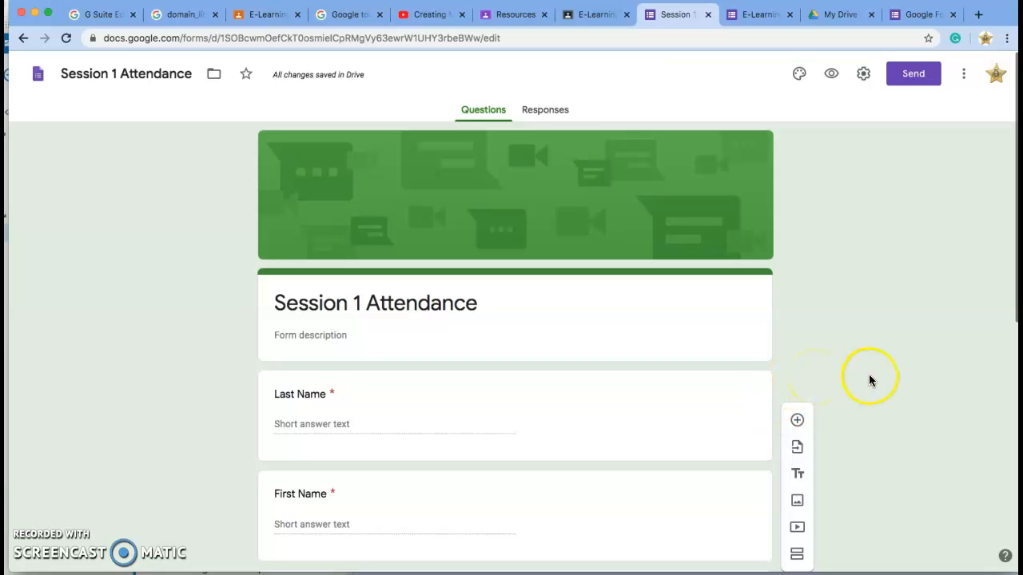
scroll(870, 381, "down", 5)
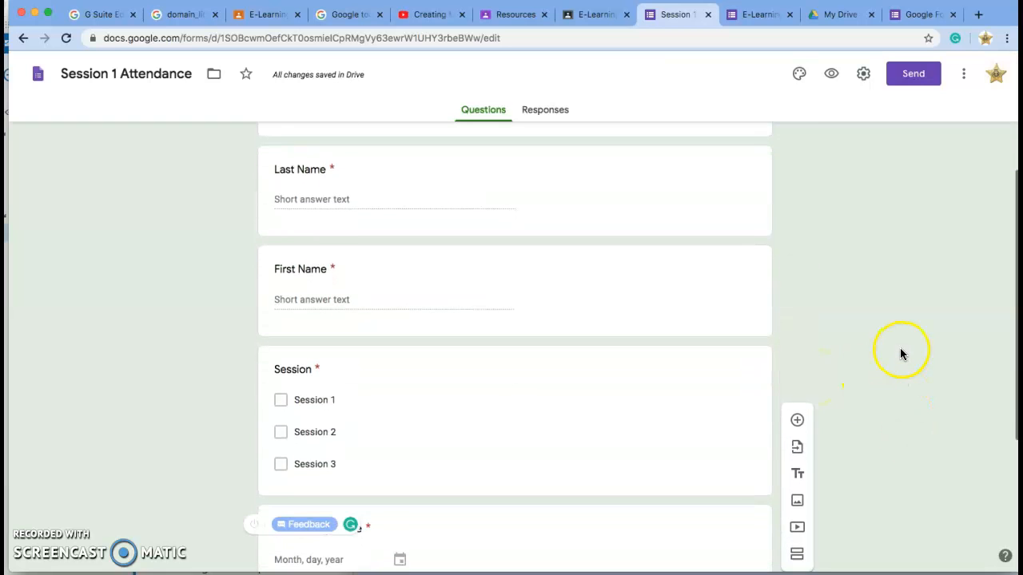
scroll(898, 348, "down", 4)
scroll(898, 349, "up", 2)
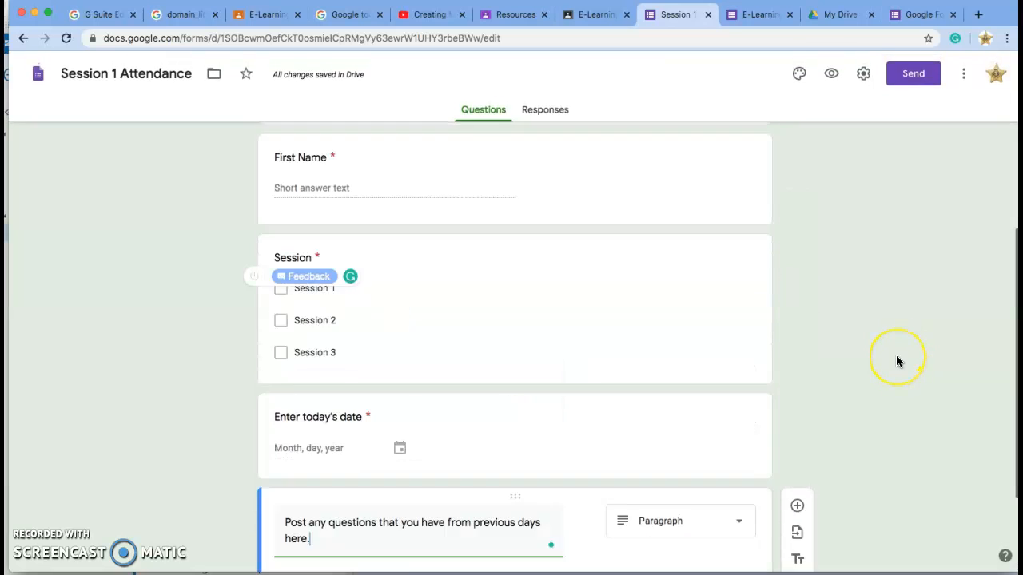
scroll(895, 361, "up", 5)
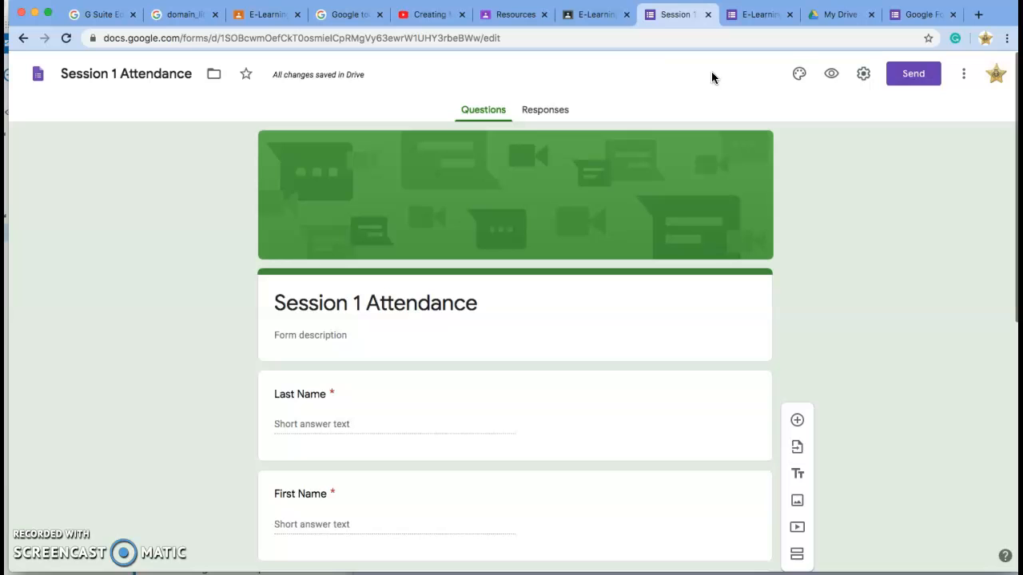
left_click(864, 77)
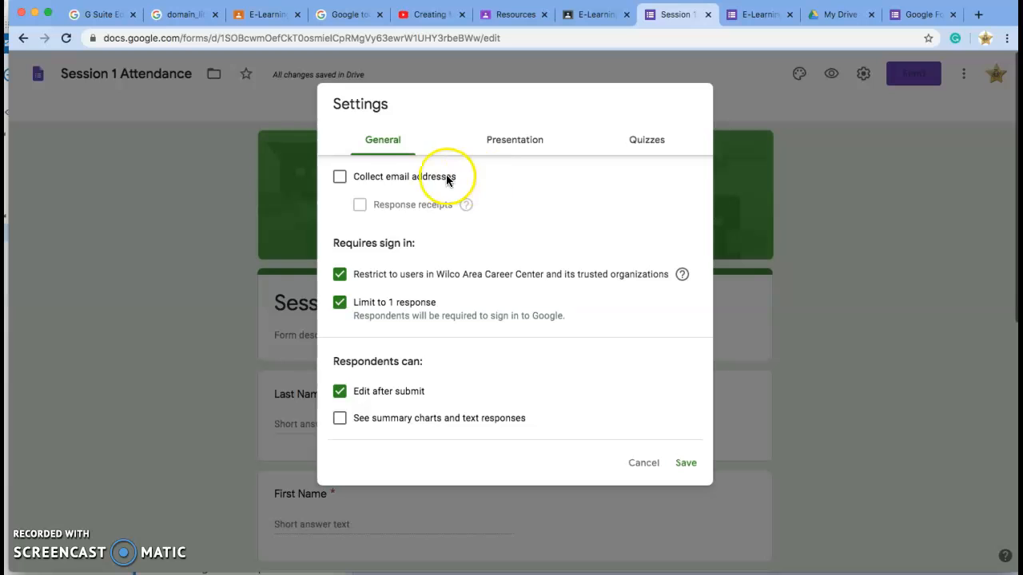
left_click(340, 177)
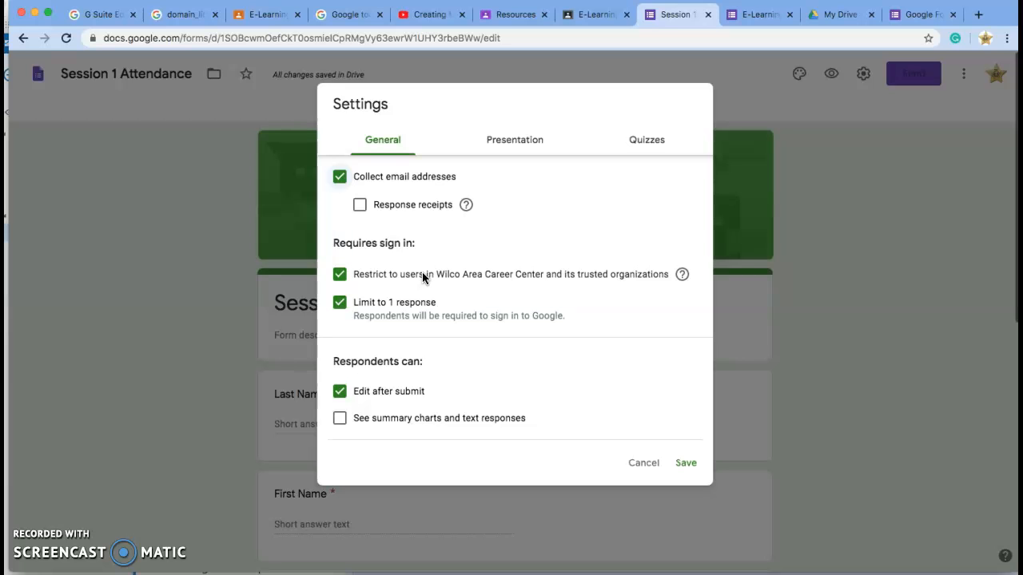
left_click(341, 312)
left_click(341, 396)
left_click(341, 397)
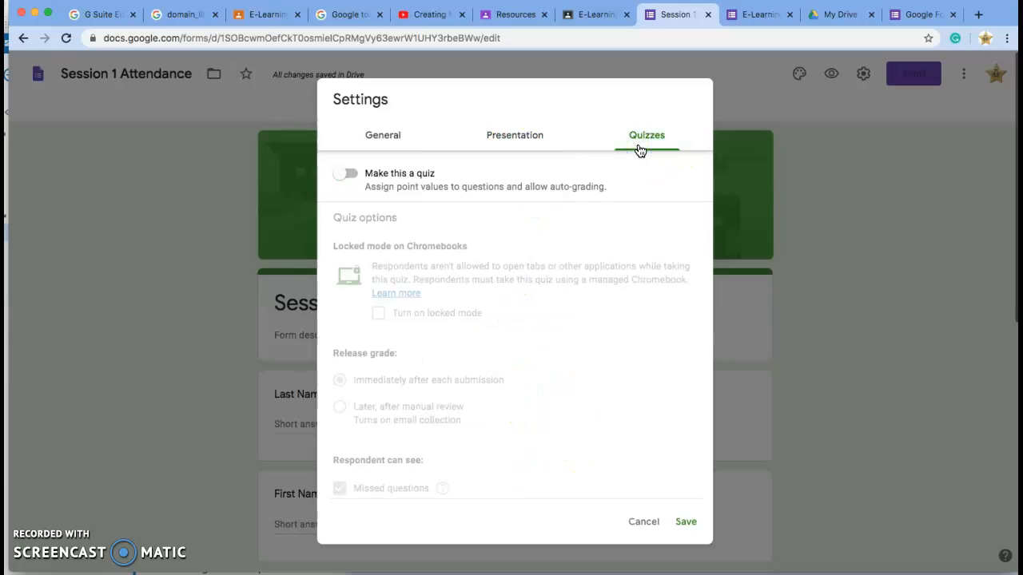
left_click(351, 188)
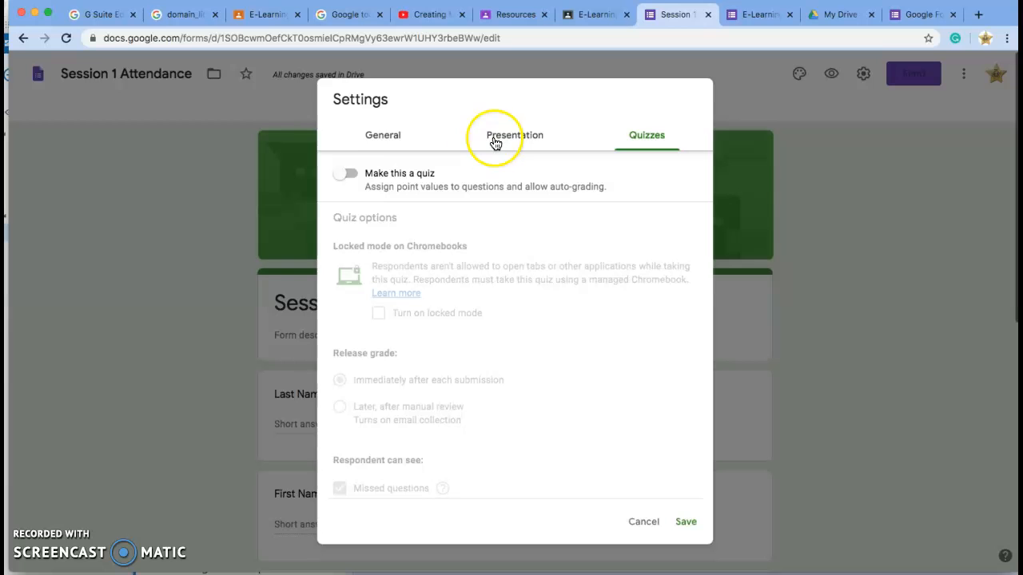
left_click(383, 141)
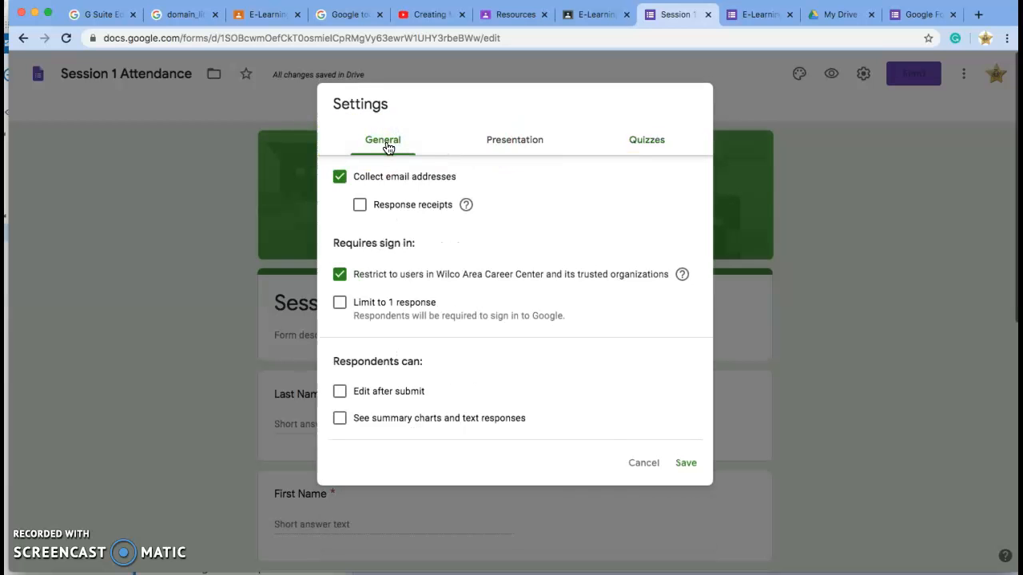
left_click(687, 467)
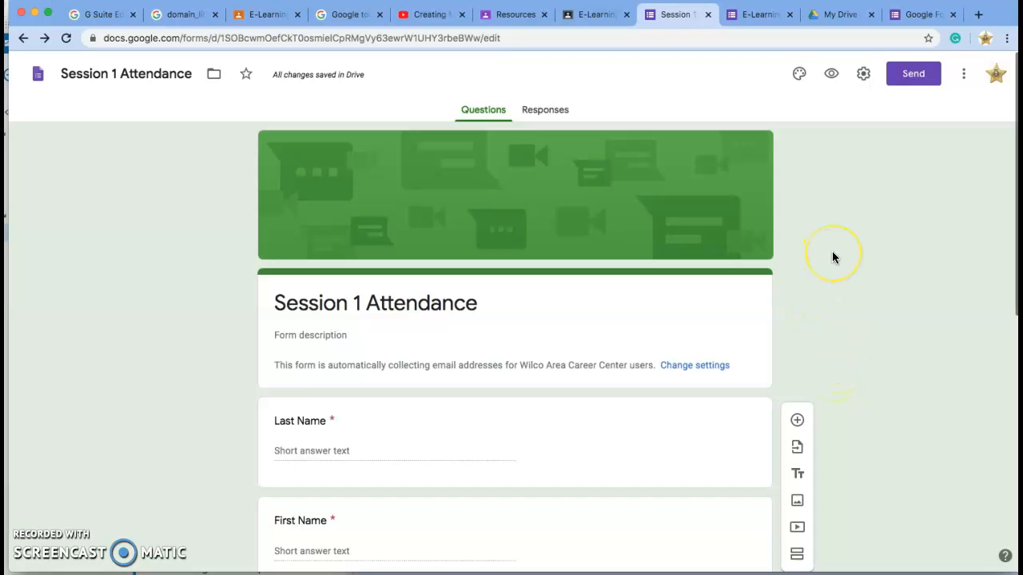
Close the form, switch to the E-Learning class in Google Classroom and start a new Material in its classwork.
left_click(708, 17)
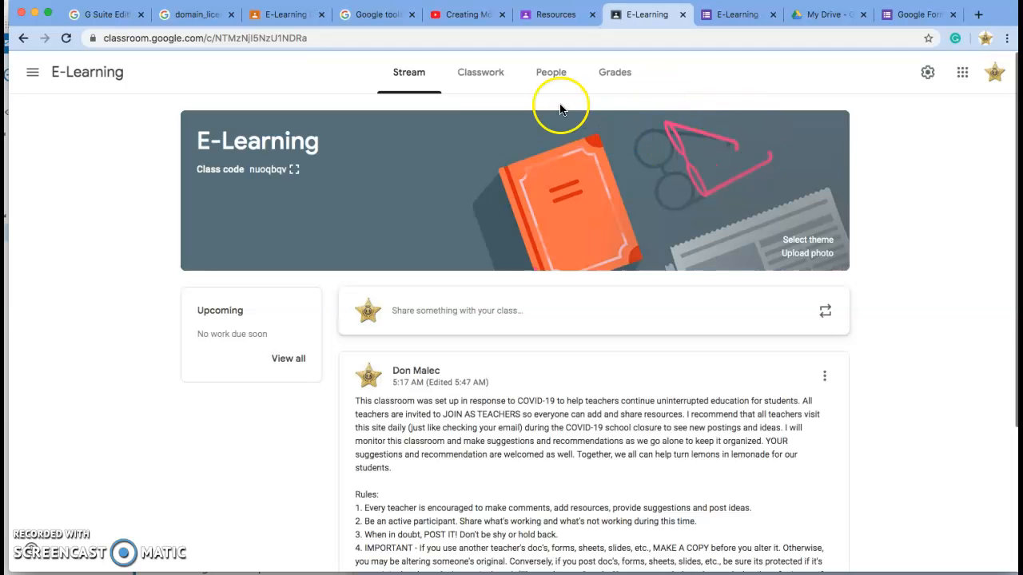
left_click(467, 81)
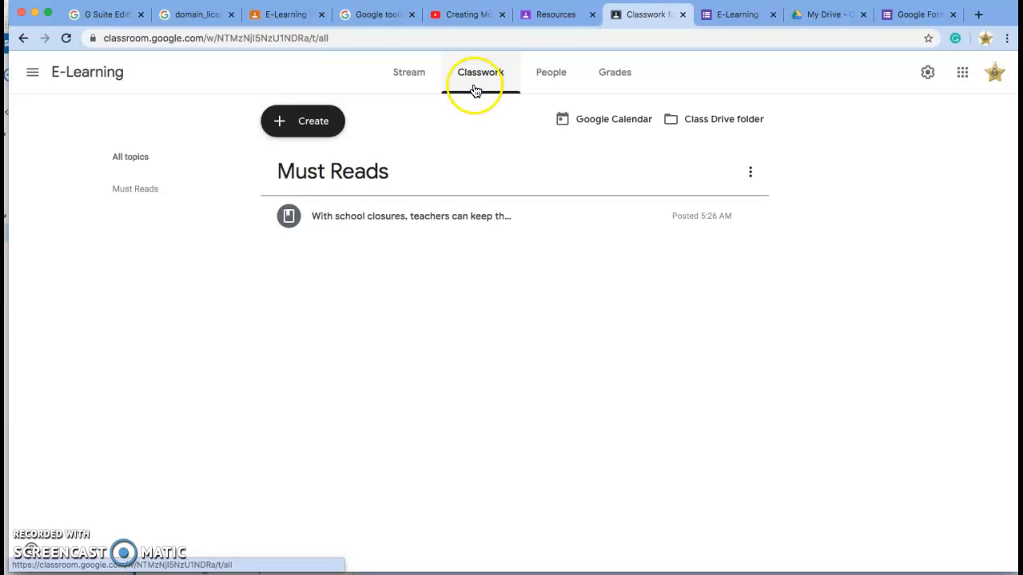
left_click(288, 134)
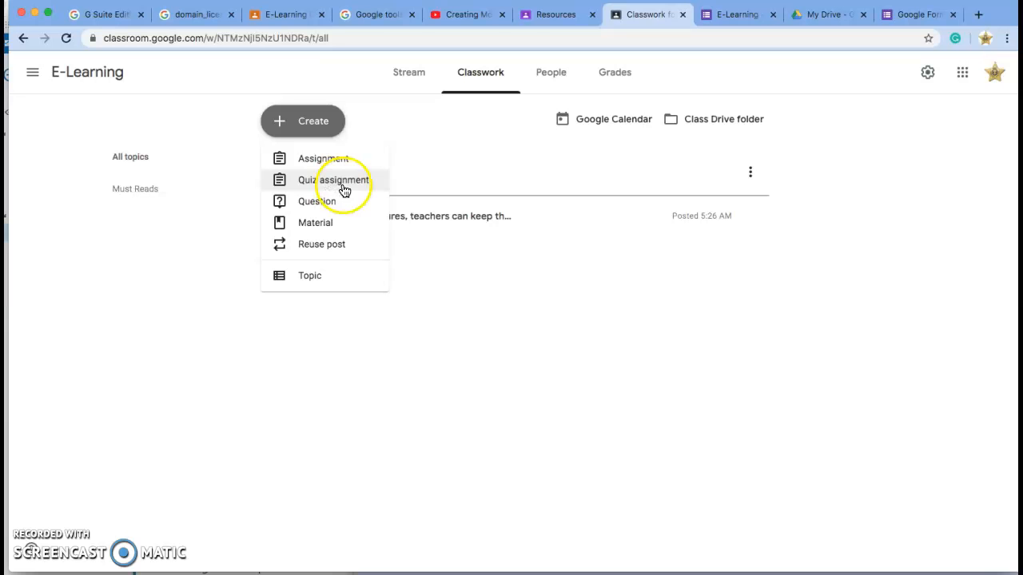
left_click(282, 226)
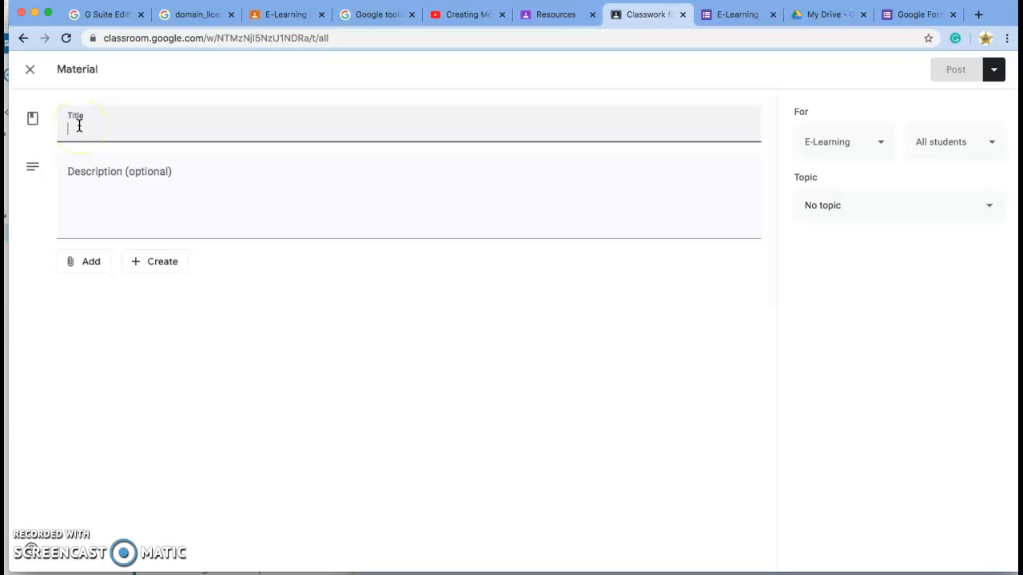
type("Monday")
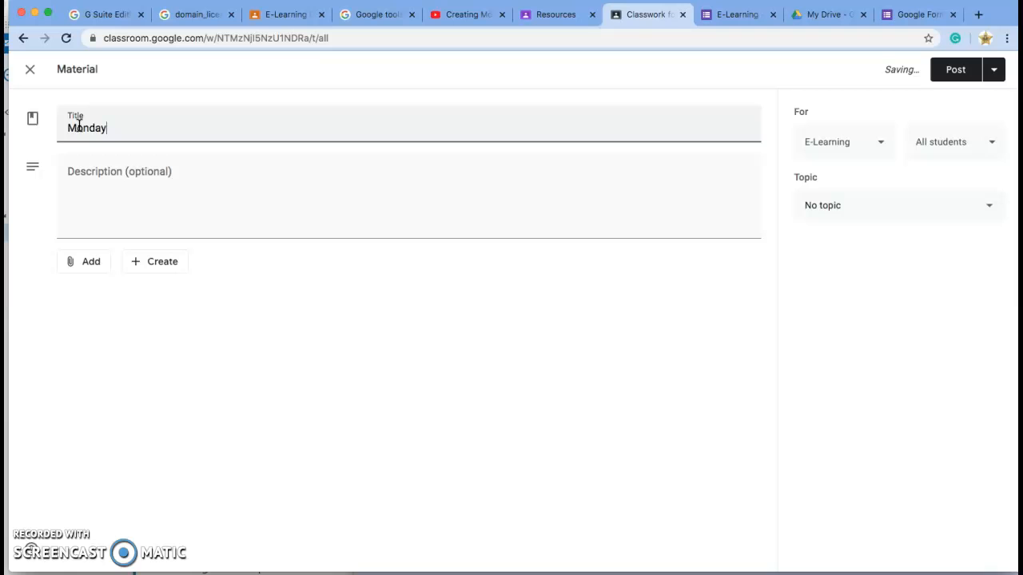
key("BackSpace")
key("BackSpace")
key("BackSpace")
key("BackSpace")
key("BackSpace")
key("BackSpace")
Title the new material "Attendance - Monday March 16, 2020".
type("Attendance - Monday")
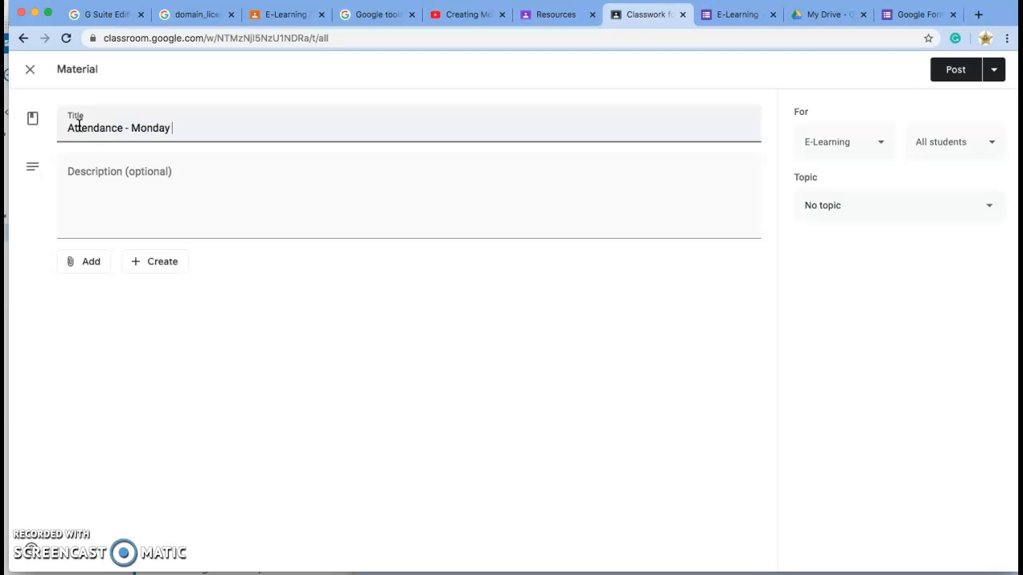
type(" March 16, 2020")
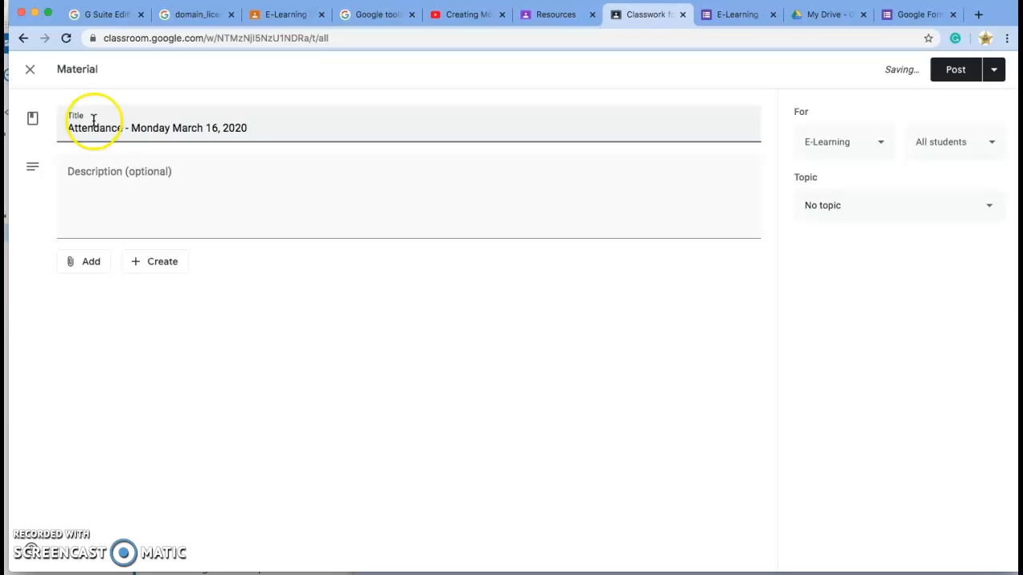
Attach the Session 1 Attendance form from Google Drive and start creating a new topic for the material.
left_click(82, 263)
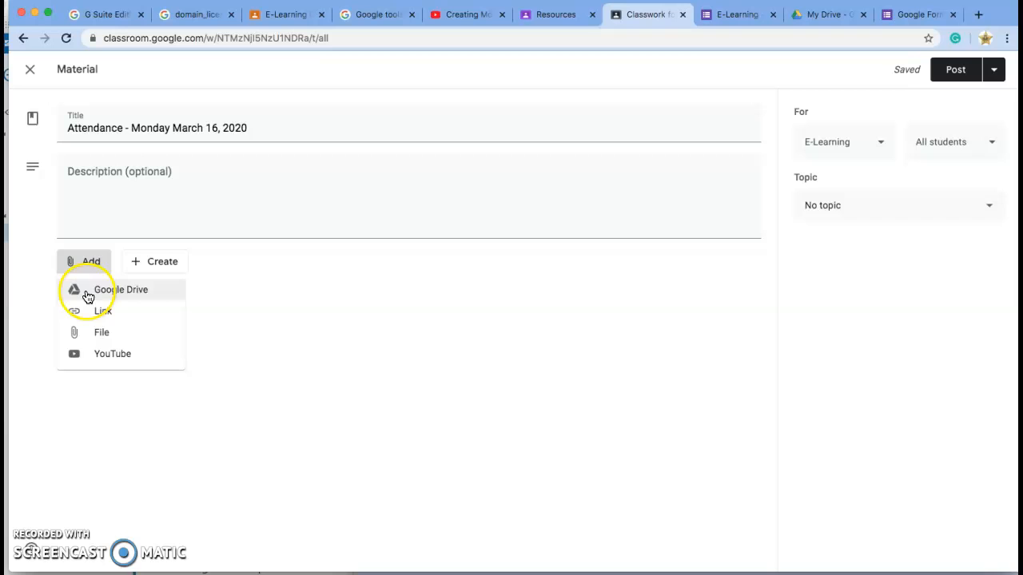
left_click(88, 295)
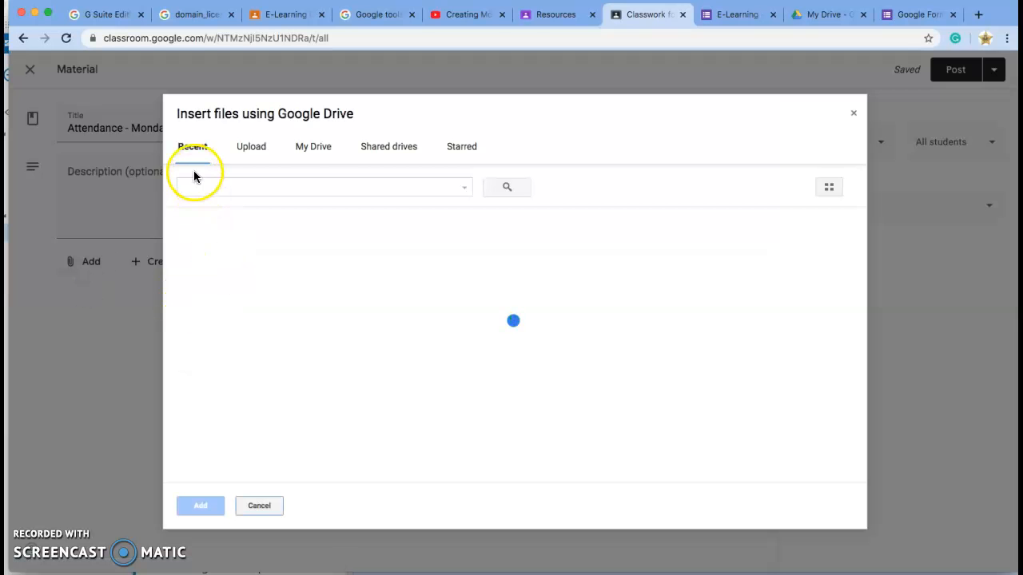
left_click(214, 286)
left_click(209, 513)
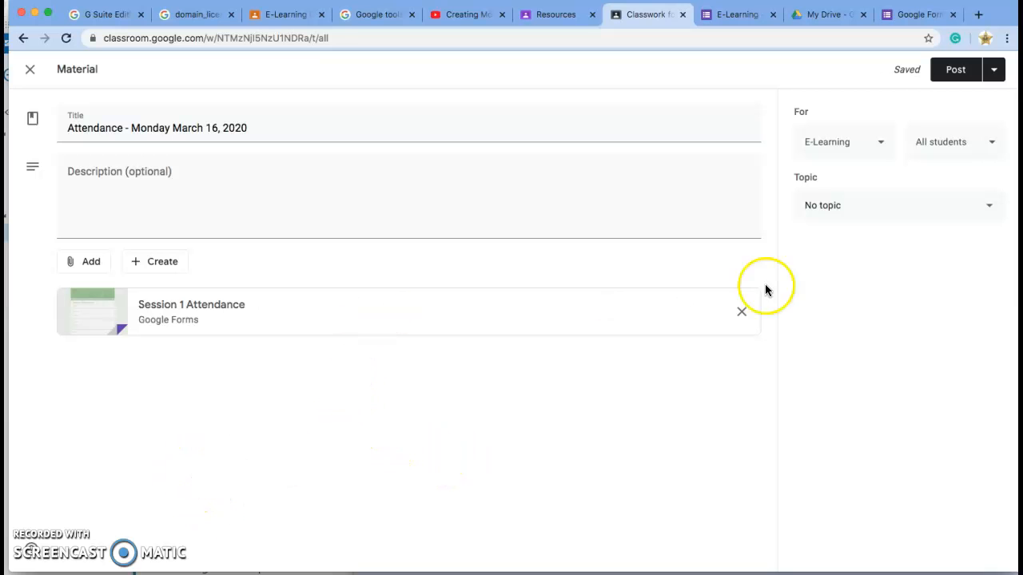
left_click(990, 210)
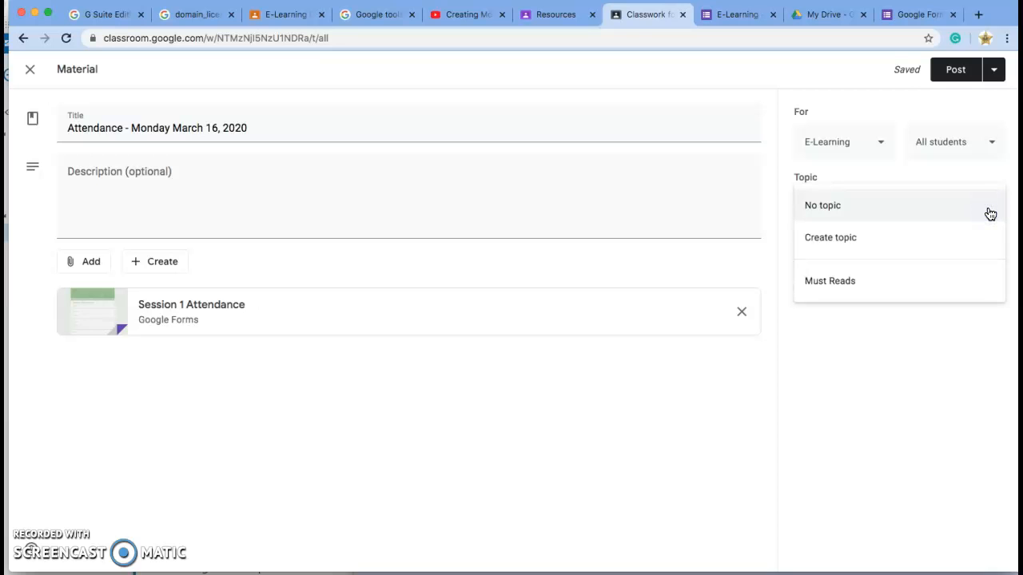
left_click(917, 247)
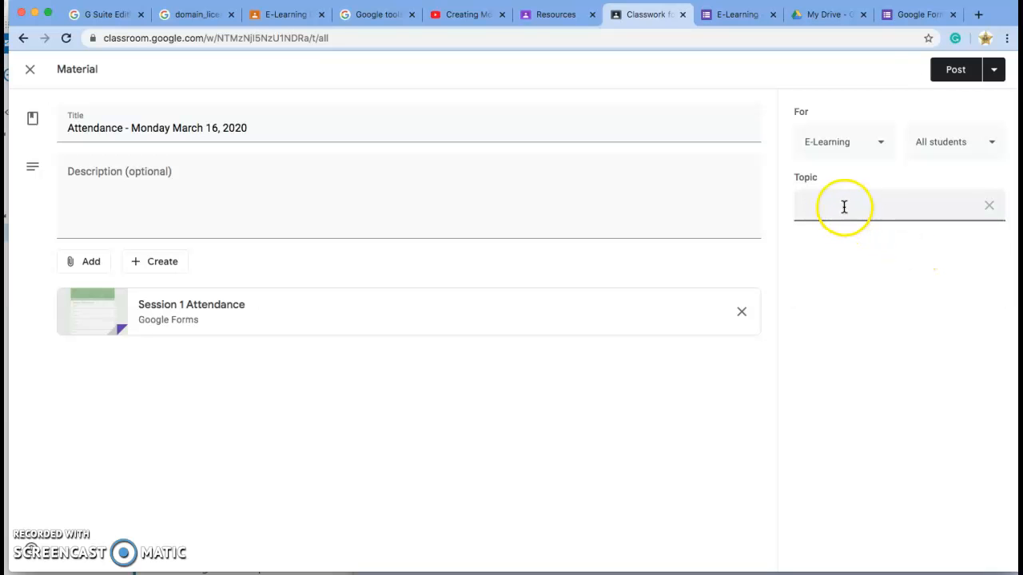
type("Wee")
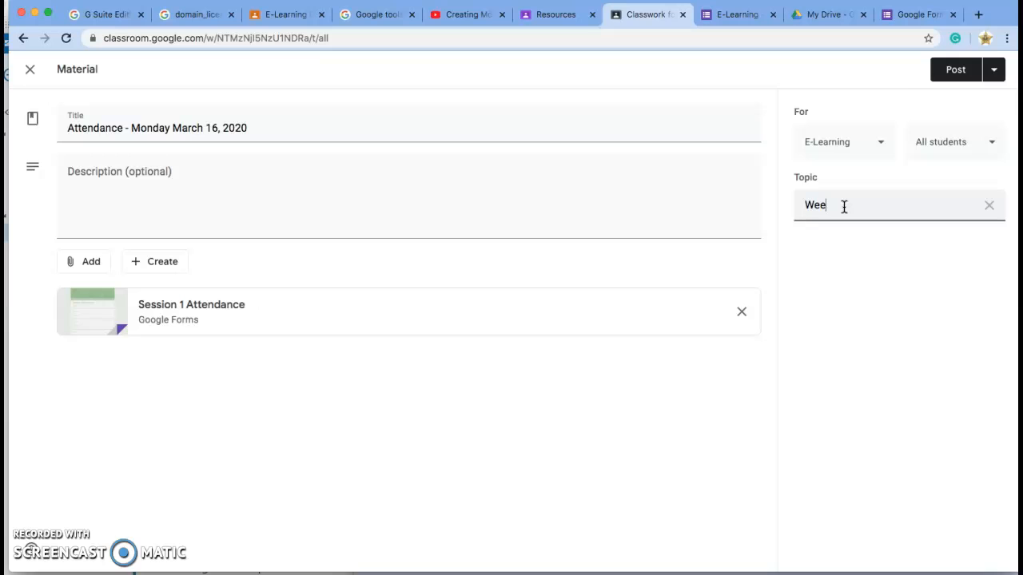
type("k 1")
type("Att")
key("BackSpace")
key("BackSpace")
key("BackSpace")
type("1")
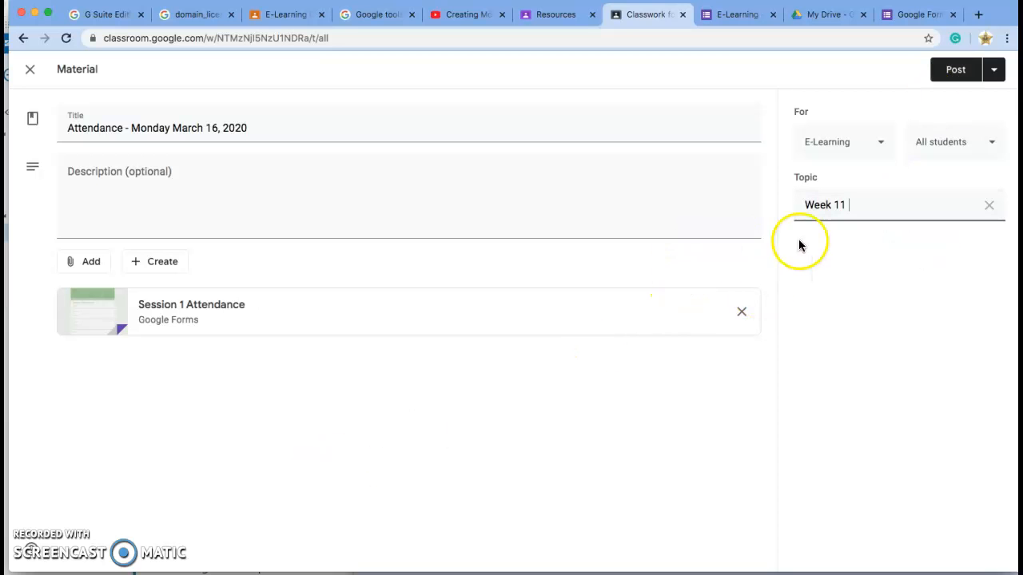
Name the new topic "Attendance Forms" in place of the entered text and post the material.
left_click(796, 204)
triple_click(796, 205)
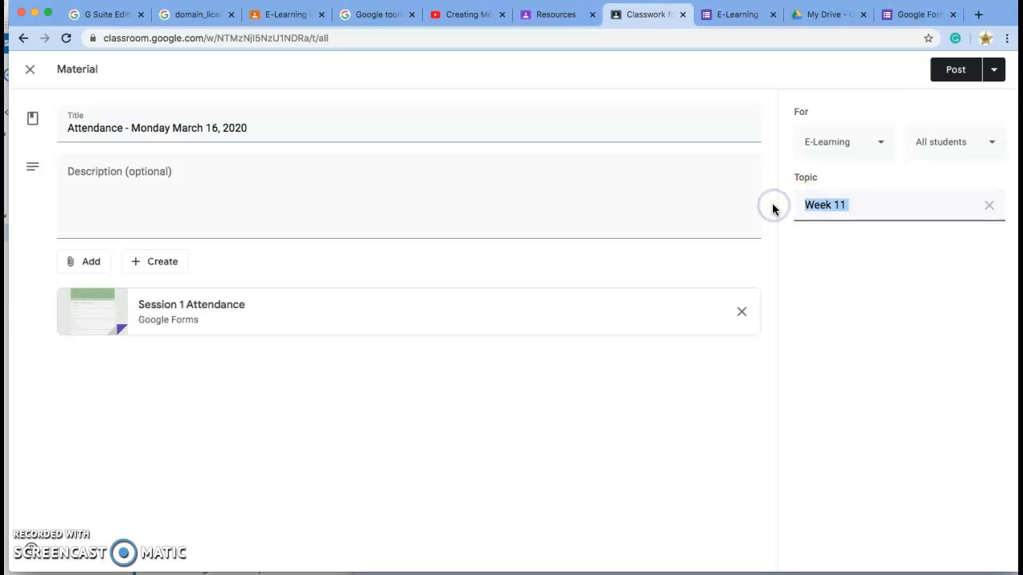
type("Attend")
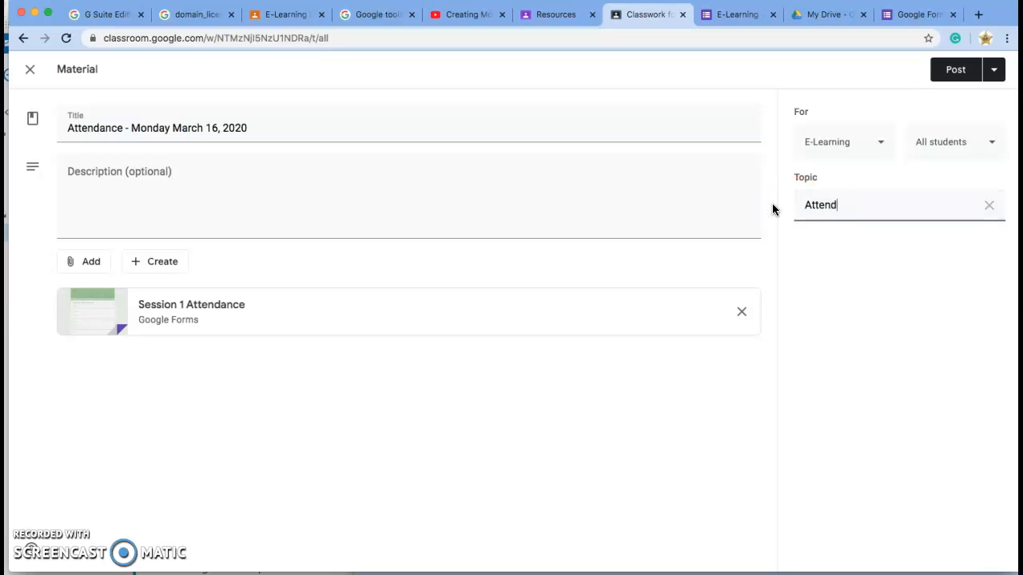
type("ance Forms")
left_click(948, 74)
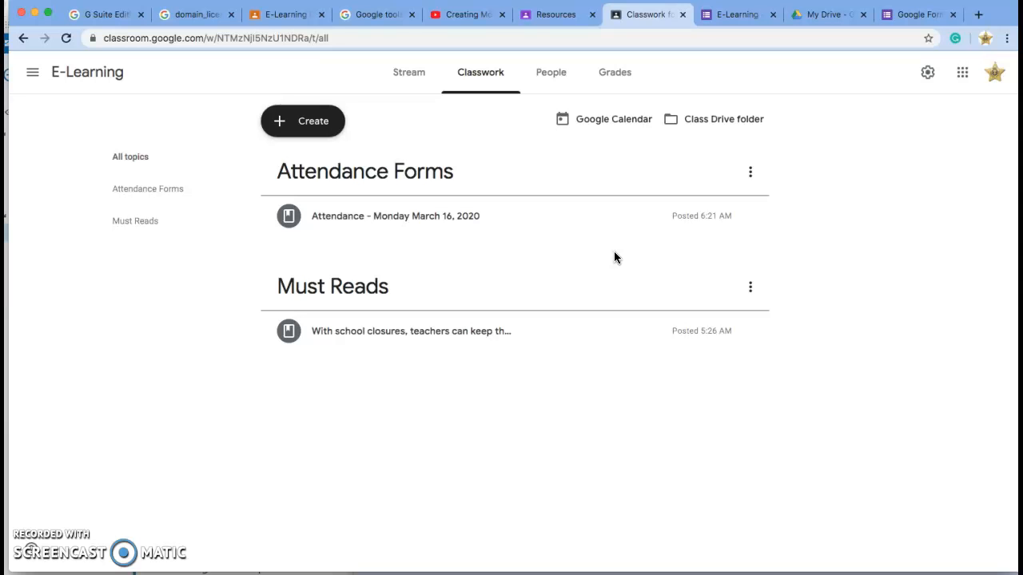
Reuse the E-Learning post "Attendance - Monday March 16, 2020" as a new material.
left_click(282, 122)
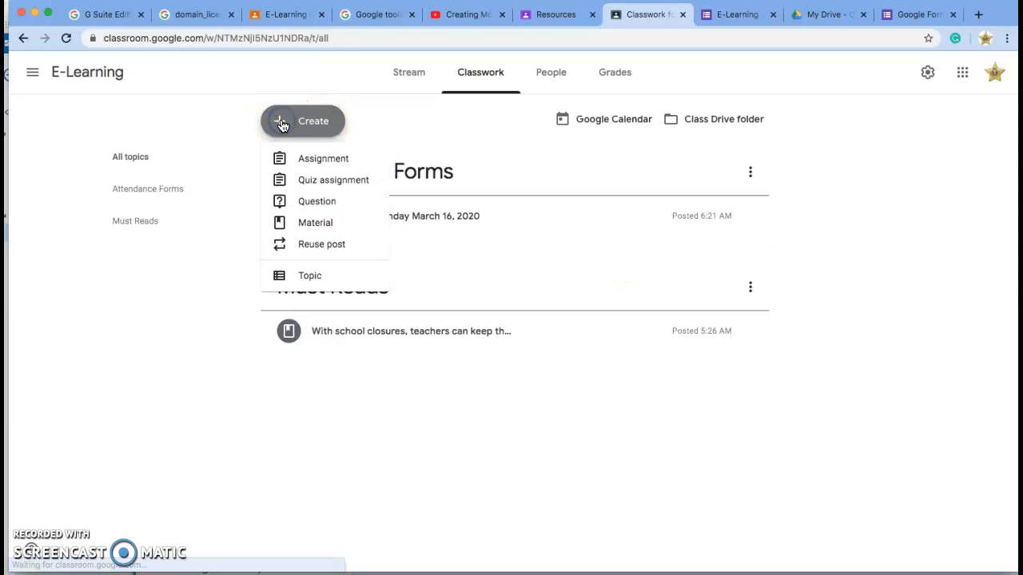
left_click(336, 250)
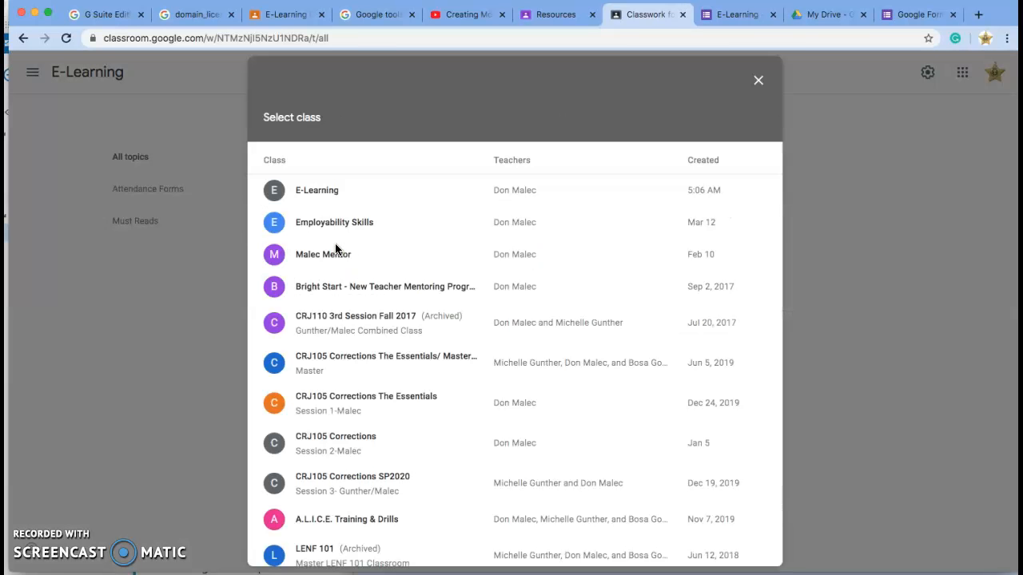
left_click(278, 195)
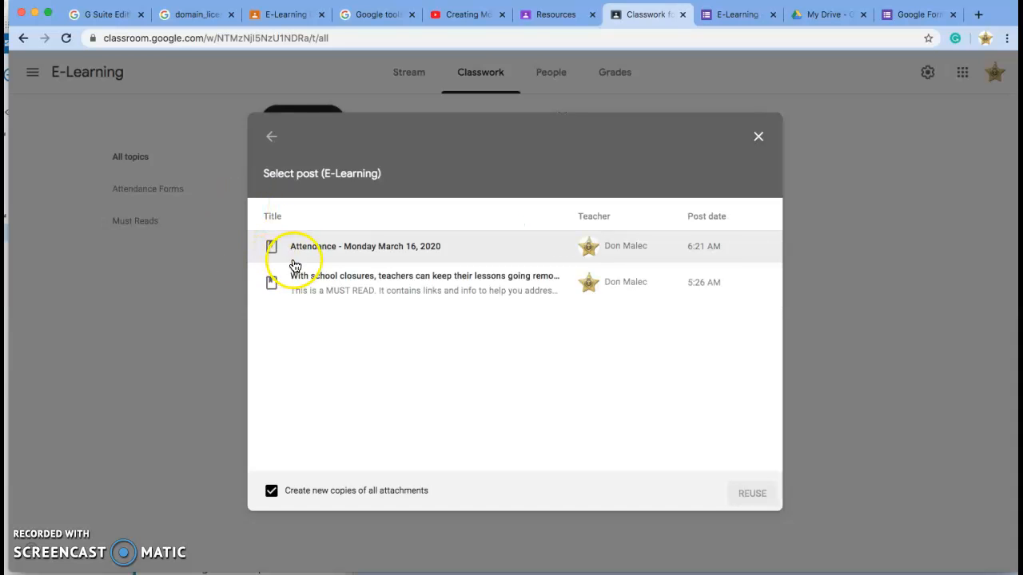
left_click(301, 250)
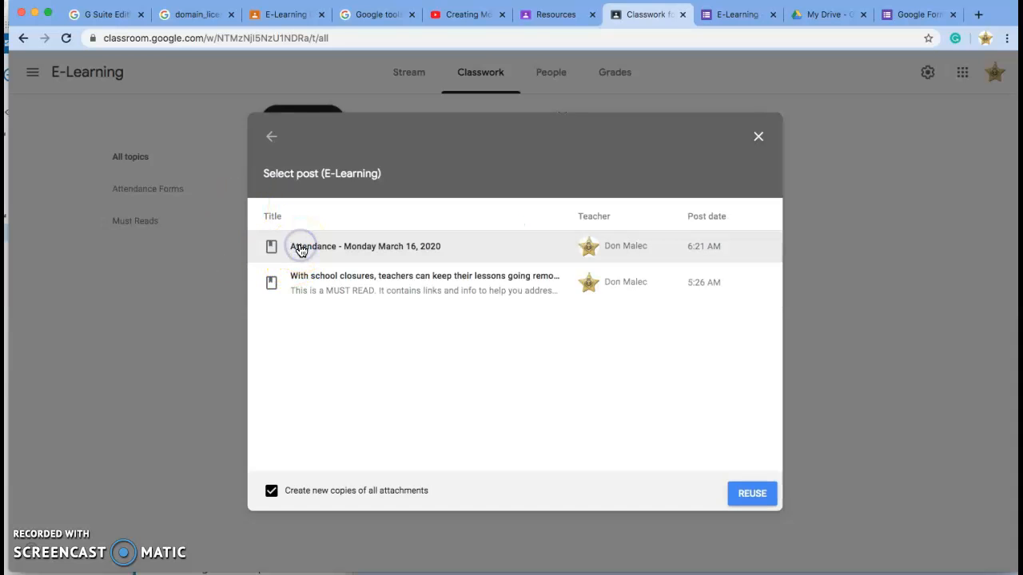
left_click(755, 494)
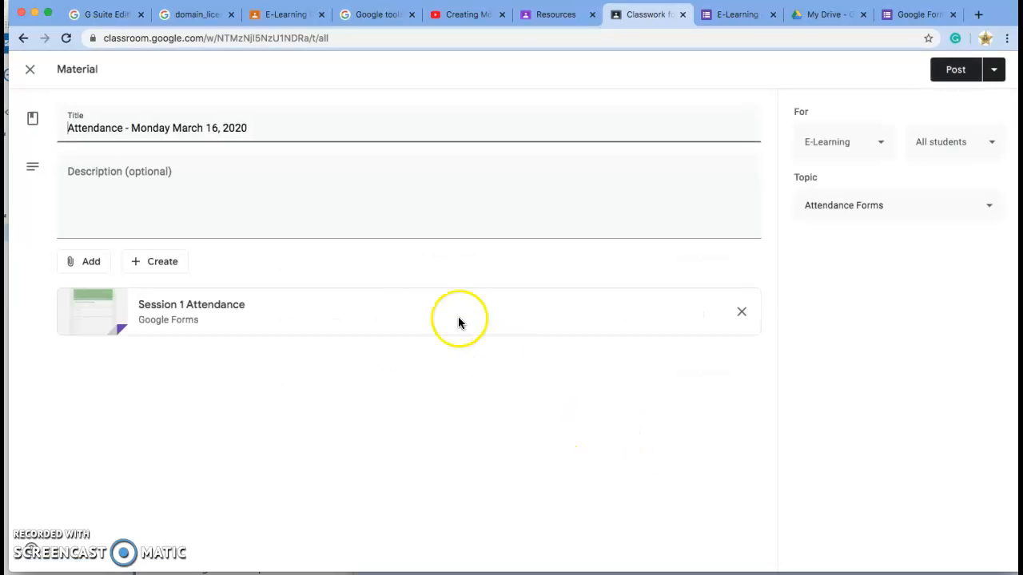
Retitle the reused material "Attendance - Tuesday March 17, 2020".
left_click(169, 129)
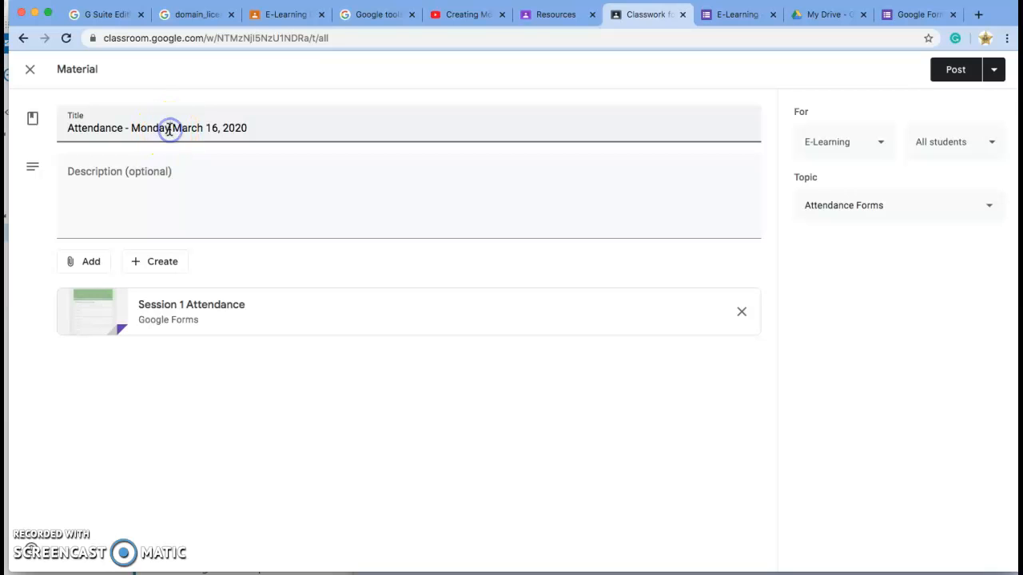
left_click_drag(168, 128, 139, 128)
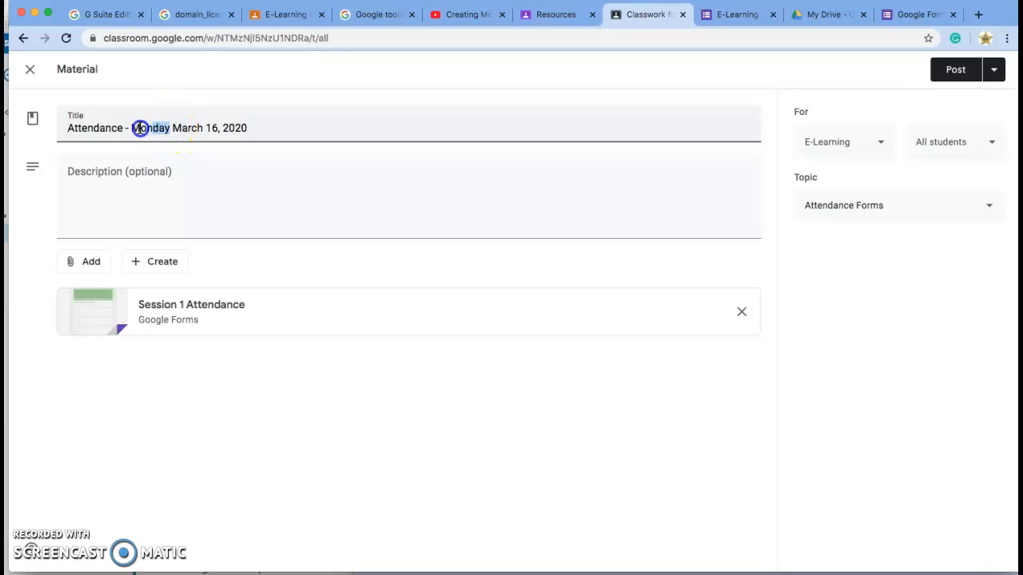
type("Tuesday")
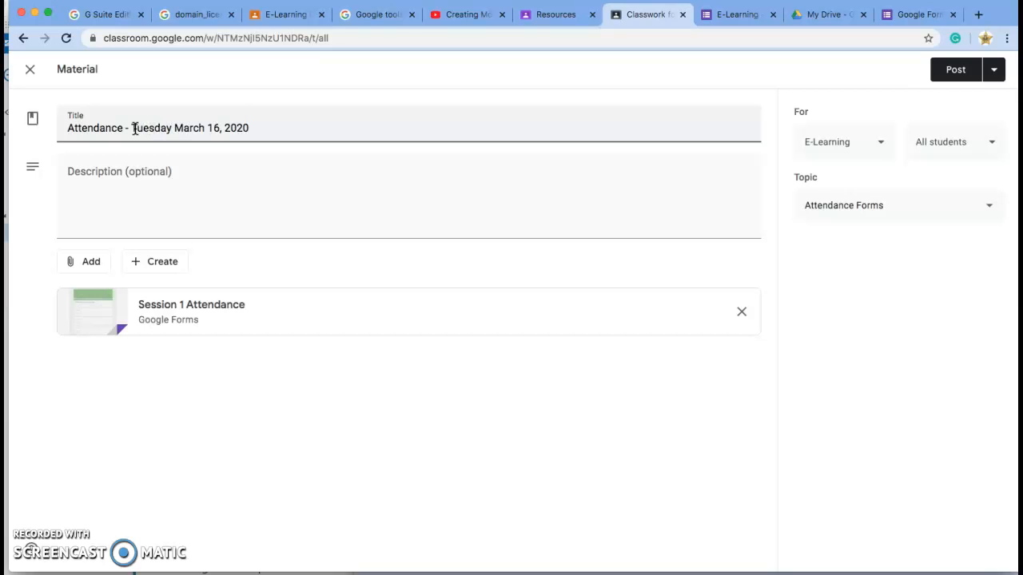
left_click(216, 128)
key("BackSpace")
type("7")
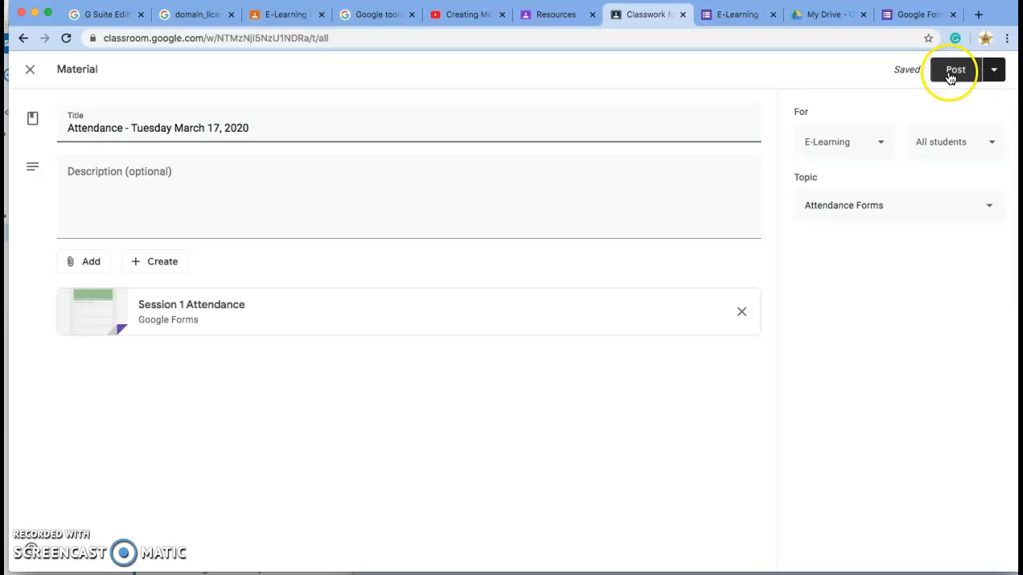
Schedule the Tuesday attendance material for Mar 17, 2020 at 8:00 AM.
left_click(995, 73)
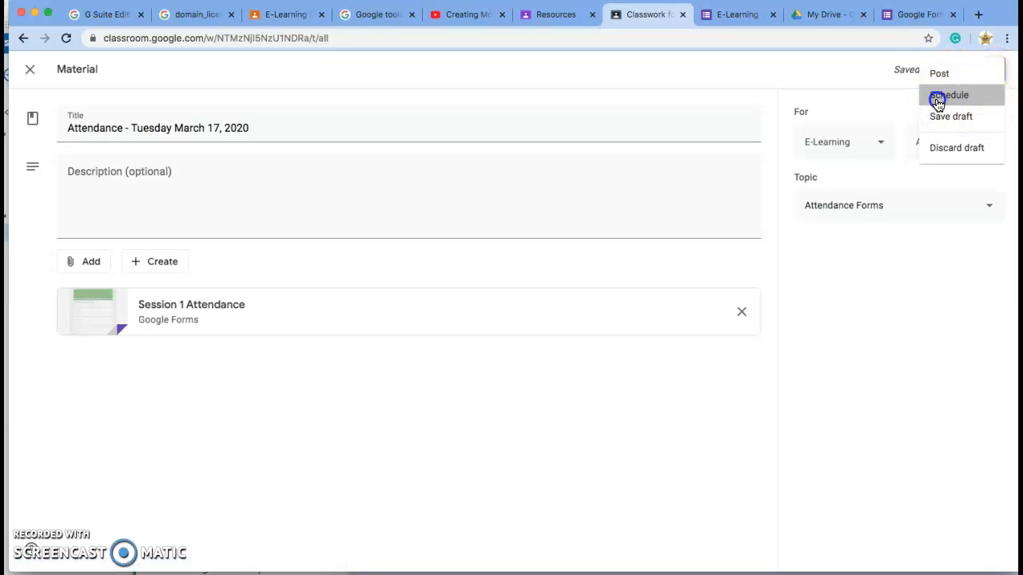
left_click(938, 99)
left_click(548, 286)
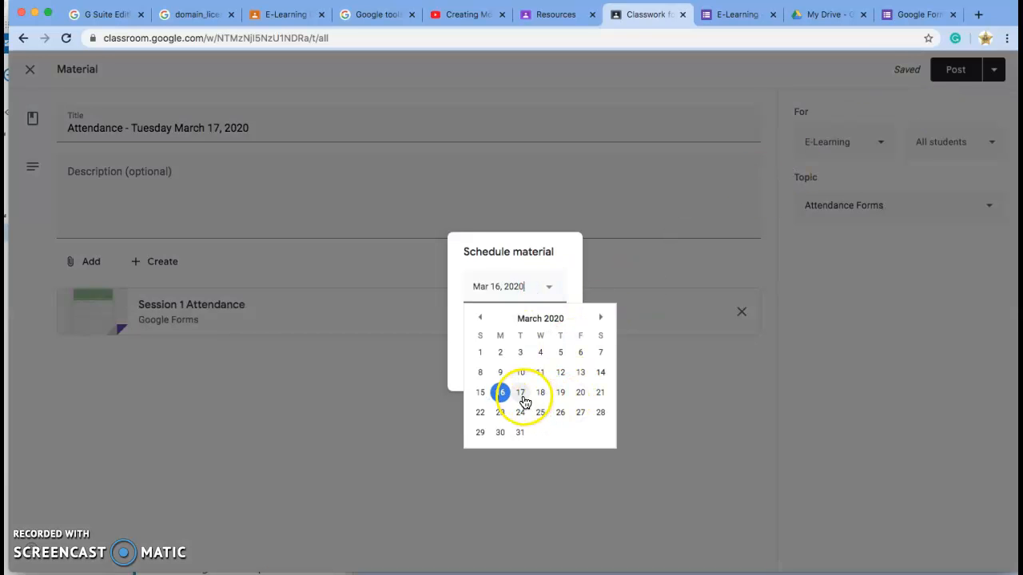
left_click(521, 393)
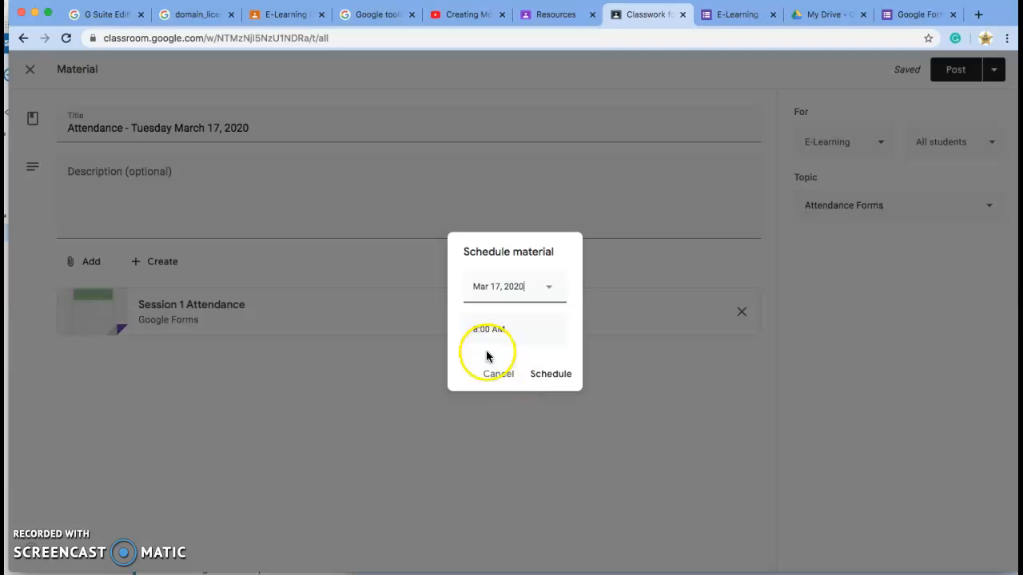
left_click(540, 375)
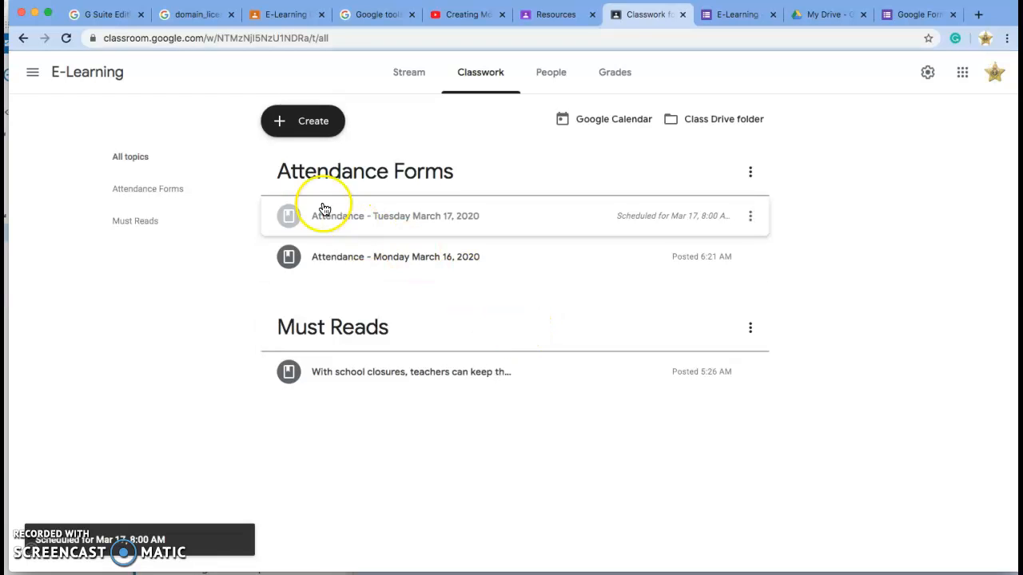
Reuse the E-Learning post "Attendance - Tuesday March 17, 2020" as another new material.
left_click(280, 126)
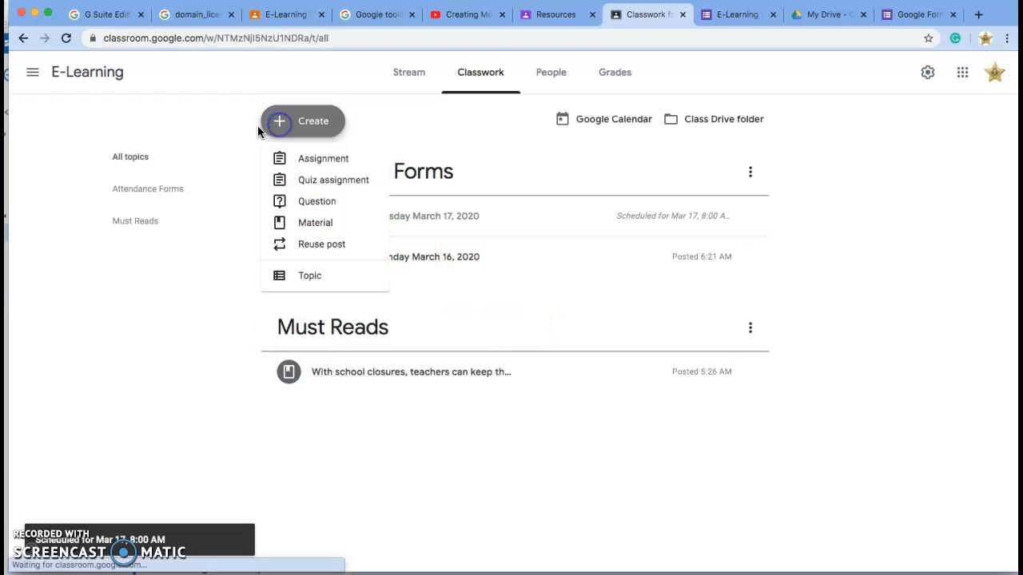
left_click(285, 246)
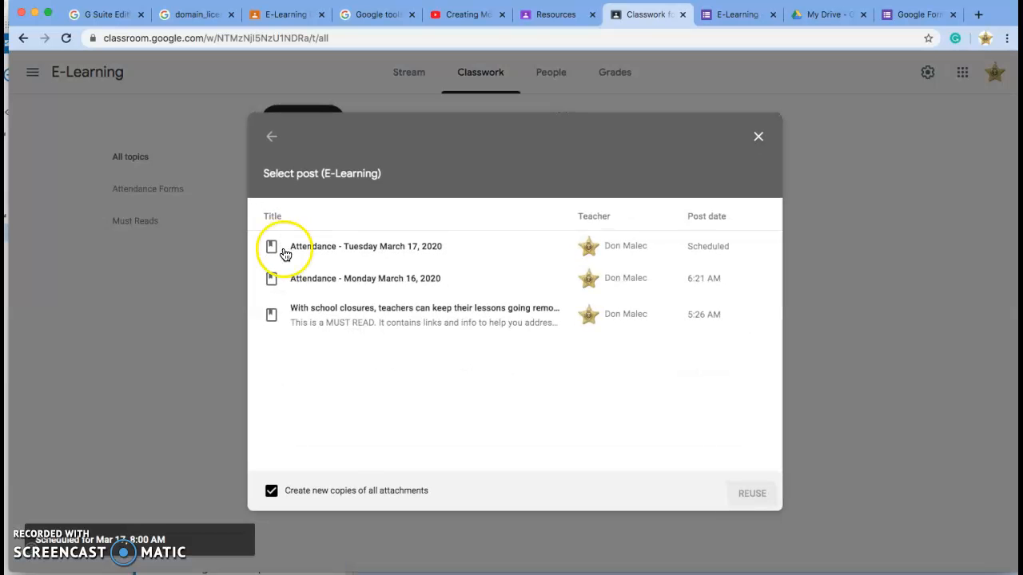
left_click(301, 250)
left_click(756, 494)
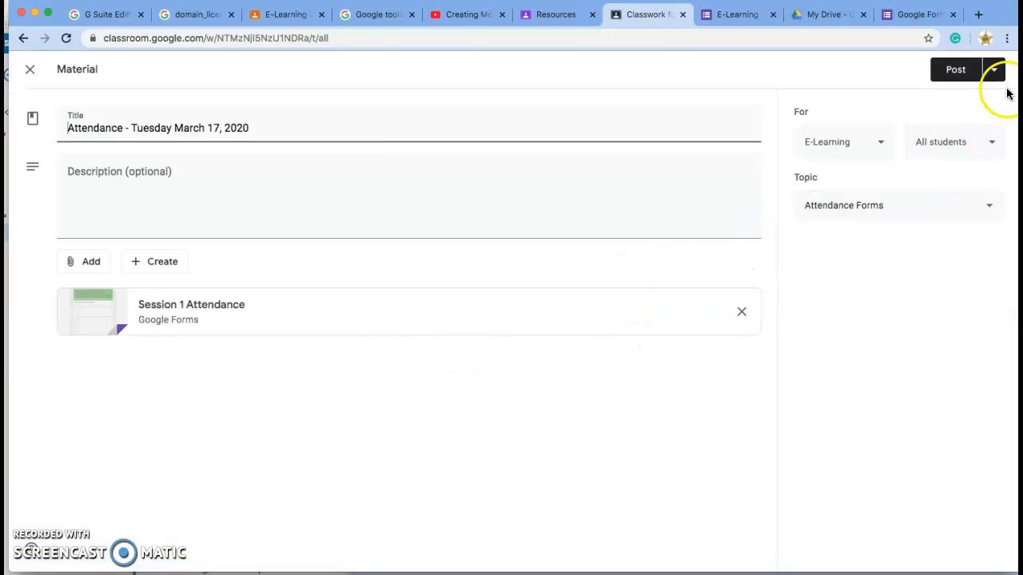
Retitle the reused material "Attendance - Wednesday March 18, 2020".
double_click(147, 128)
type("Wed")
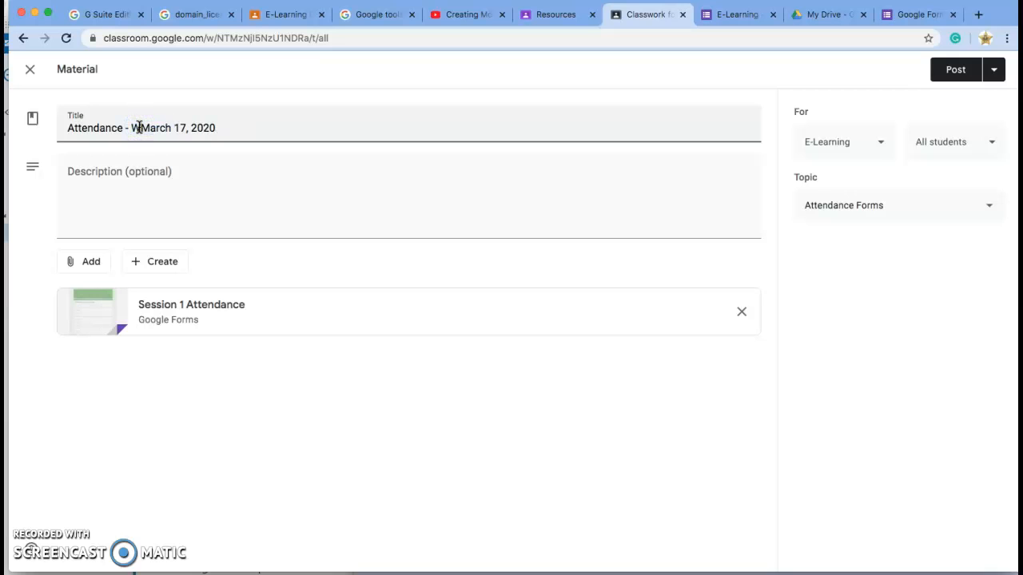
type("nesday")
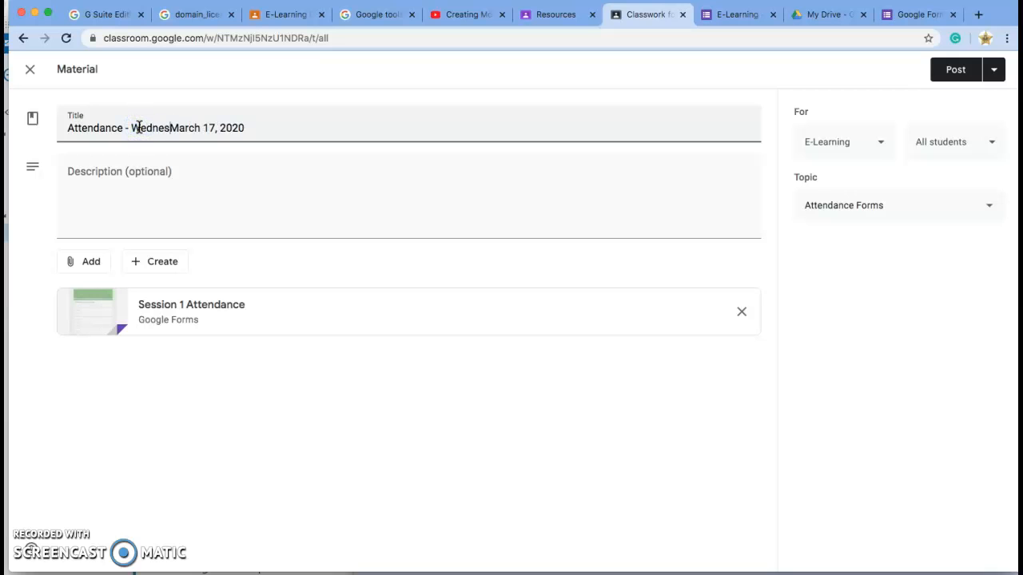
left_click(235, 127)
key("BackSpace")
type("8")
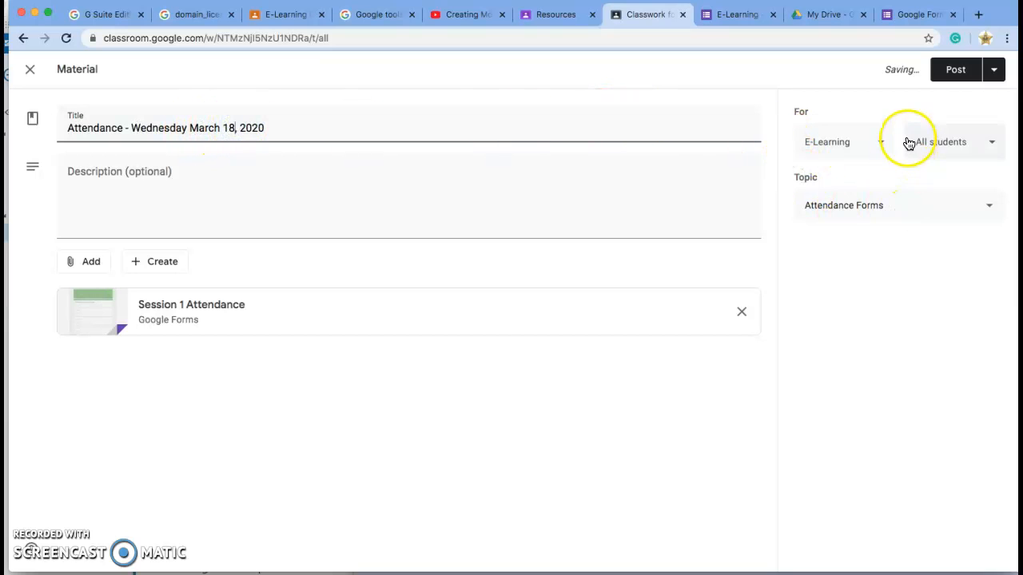
Schedule the Wednesday attendance material for Mar 18, 2020 at 8:00 AM.
left_click(996, 72)
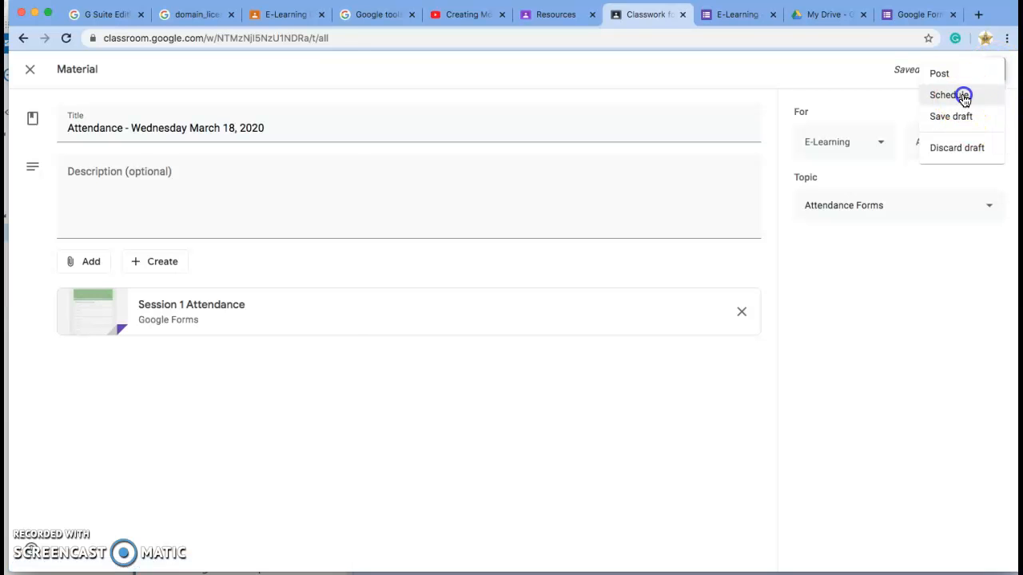
left_click(962, 96)
left_click(551, 287)
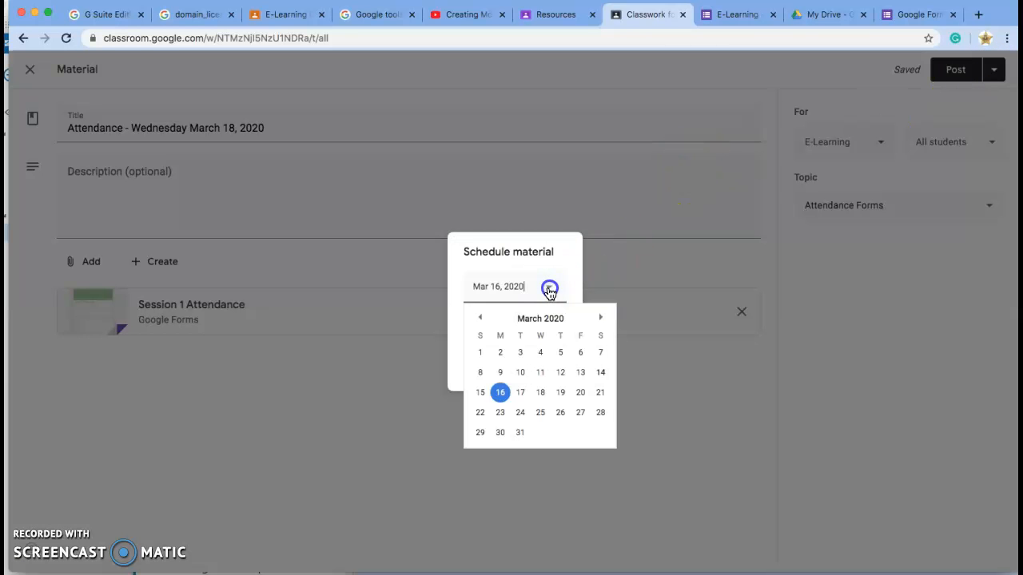
left_click(540, 393)
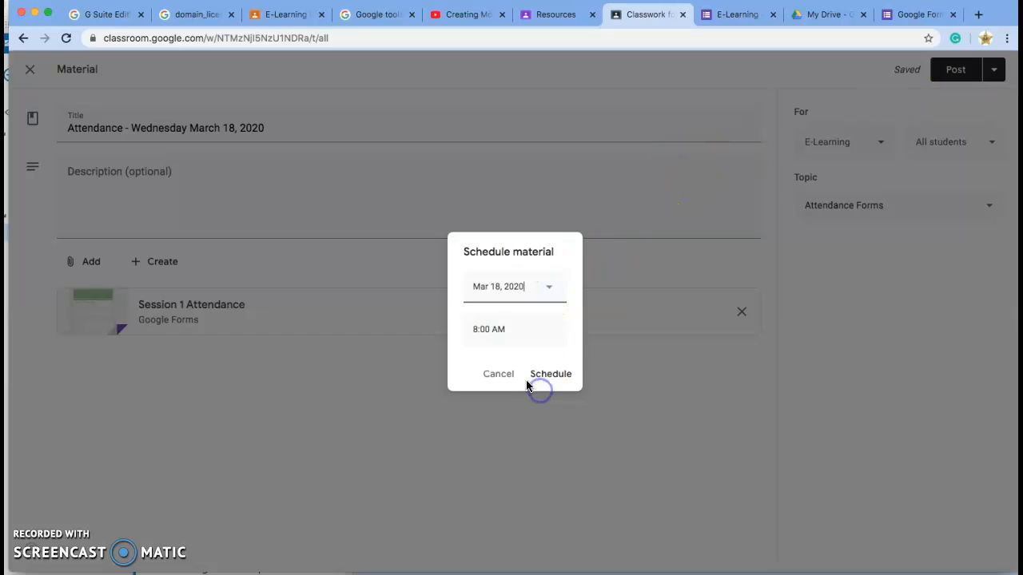
left_click(552, 376)
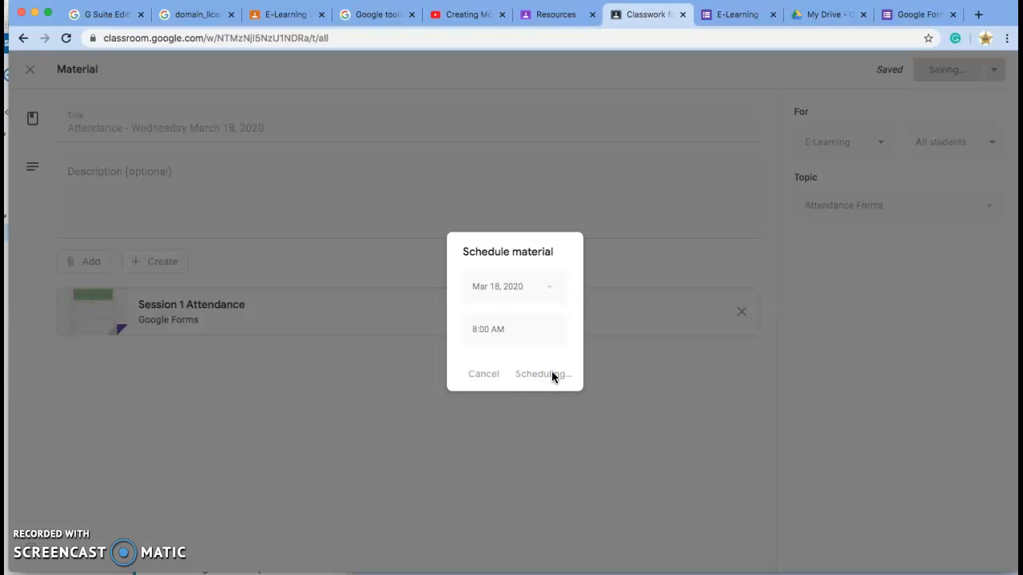